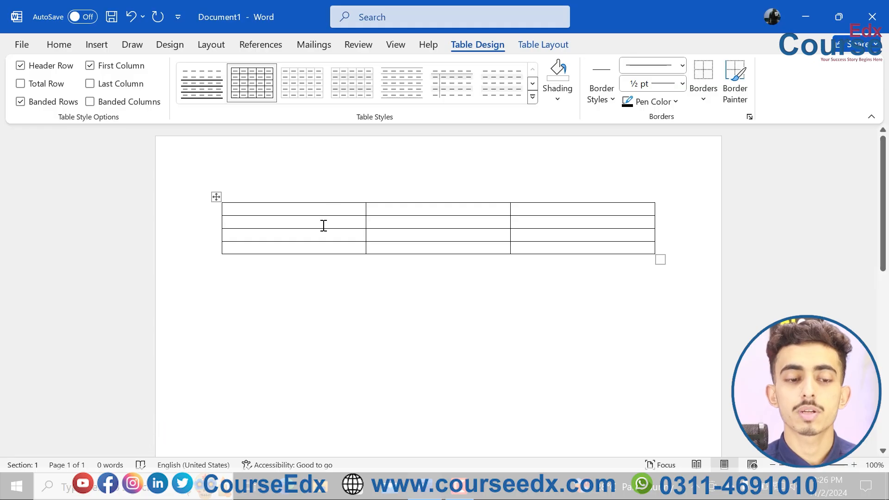
Step: Extend the empty three-column table to eleven rows by adding rows at its end
{"action": "key", "text": "Tab"}
{"action": "key", "text": "Tab"}
{"action": "key", "text": "Tab"}
{"action": "key", "text": "Tab"}
{"action": "key", "text": "Tab"}
{"action": "key", "text": "Tab"}
{"action": "key", "text": "Tab"}
{"action": "key", "text": "Tab"}
{"action": "key", "text": "Tab"}
{"action": "key", "text": "Tab"}
{"action": "key", "text": "Tab"}
{"action": "key", "text": "Tab"}
{"action": "key", "text": "Tab"}
{"action": "key", "text": "Tab"}
{"action": "key", "text": "Tab"}
{"action": "key", "text": "Tab"}
{"action": "key", "text": "Tab"}
{"action": "key", "text": "Tab"}
{"action": "key", "text": "Tab"}
{"action": "key", "text": "Tab"}
{"action": "key", "text": "Tab"}
{"action": "key", "text": "Tab"}
{"action": "key", "text": "Tab"}
{"action": "key", "text": "Tab"}
{"action": "key", "text": "Tab"}
{"action": "key", "text": "Tab"}
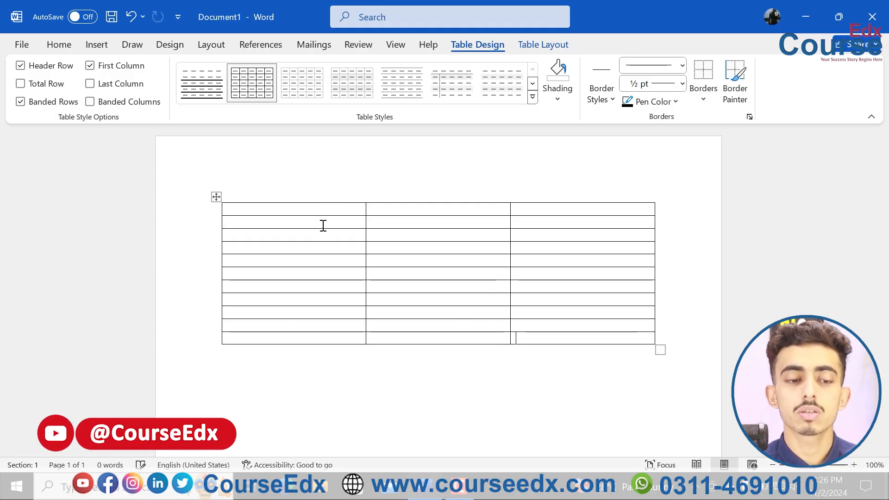
Step: Select the entire table and apply the gold grid table style with a filled header row and first column
{"action": "left_click", "coordinate": [215, 197]}
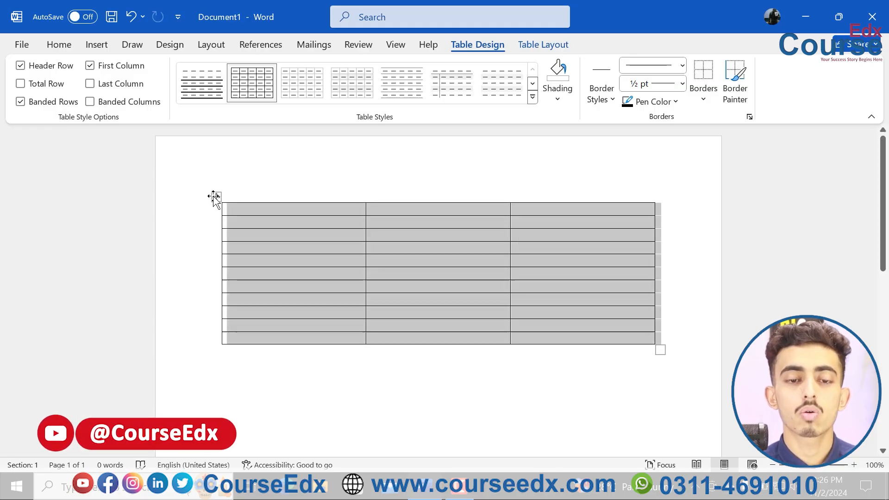
{"action": "left_click", "coordinate": [532, 97]}
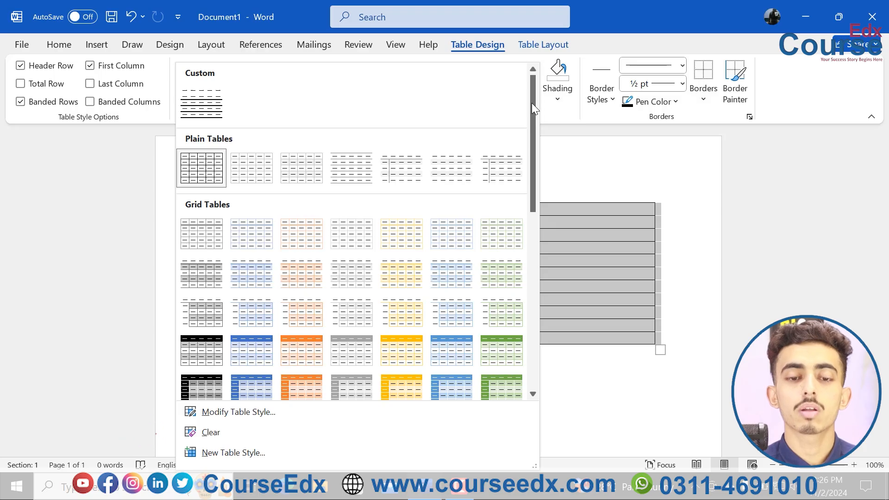
{"action": "left_click_drag", "start_coordinate": [532, 113], "coordinate": [539, 180]}
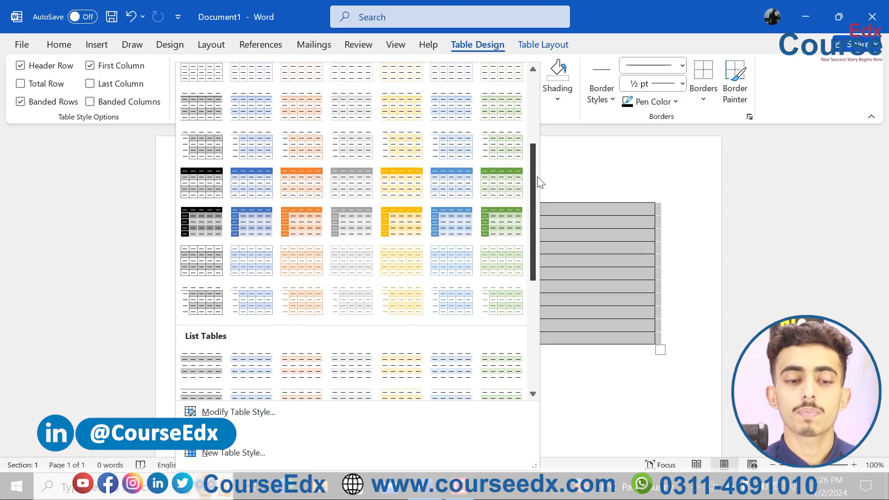
{"action": "left_click", "coordinate": [412, 210]}
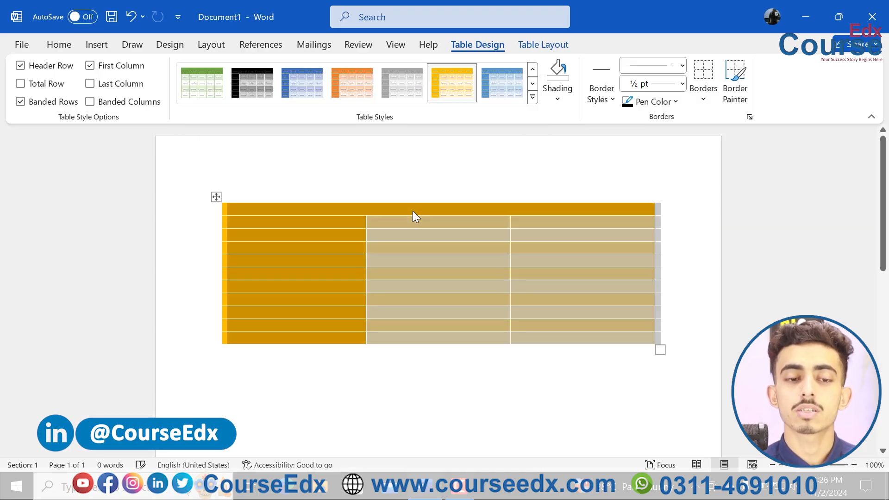
Step: Try the orange version of the grid table style, and replace it with the blue version
{"action": "left_click", "coordinate": [395, 84]}
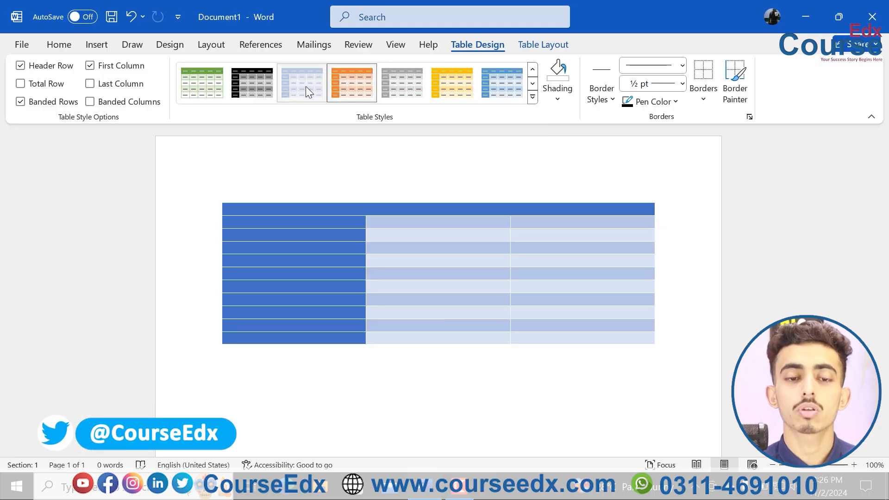
{"action": "left_click", "coordinate": [305, 86]}
{"action": "left_click", "coordinate": [532, 97]}
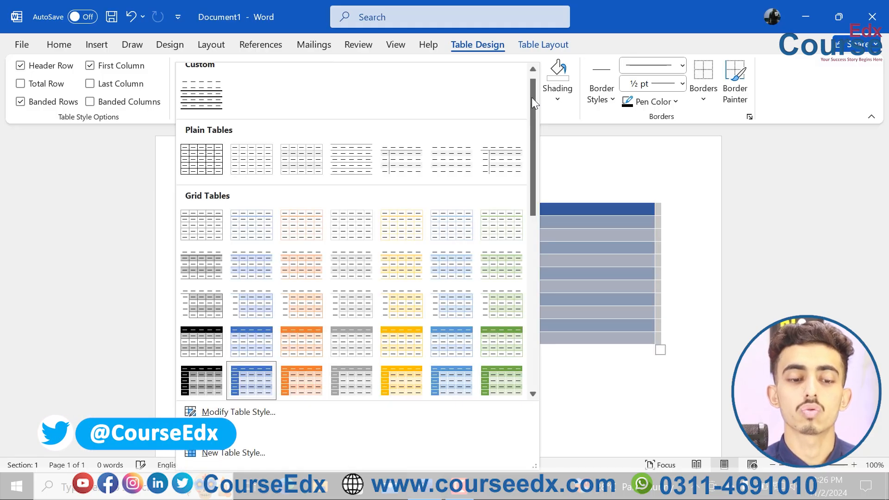
{"action": "scroll", "coordinate": [532, 149], "scroll_direction": "down", "scroll_amount": 1}
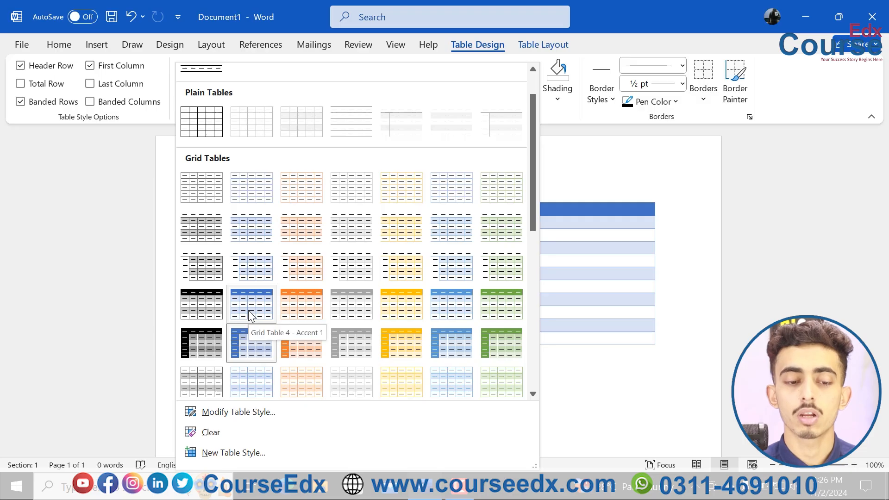
{"action": "left_click", "coordinate": [247, 347]}
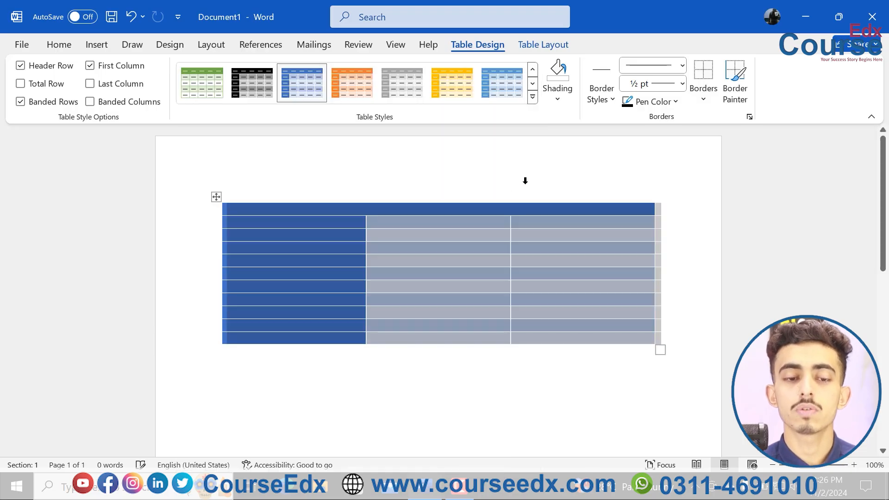
Step: Apply the solid green list table style to the whole table
{"action": "left_click", "coordinate": [532, 97]}
{"action": "left_click_drag", "start_coordinate": [534, 114], "coordinate": [535, 274]}
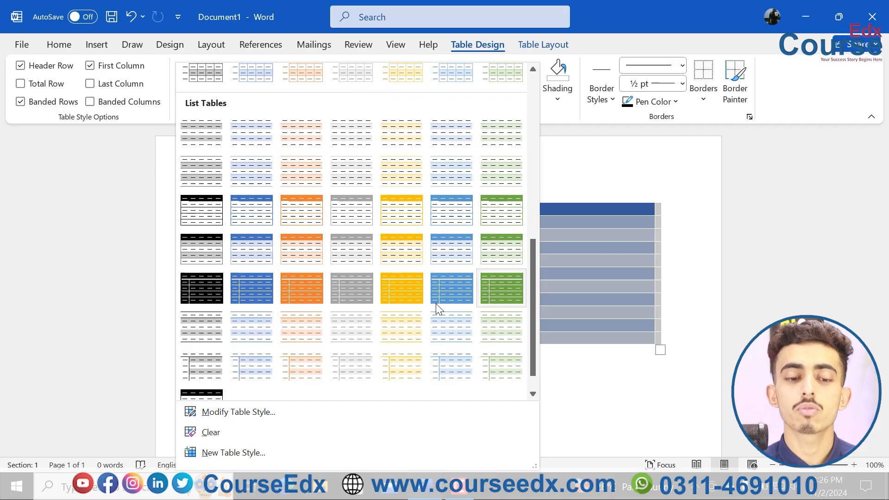
{"action": "left_click", "coordinate": [497, 286]}
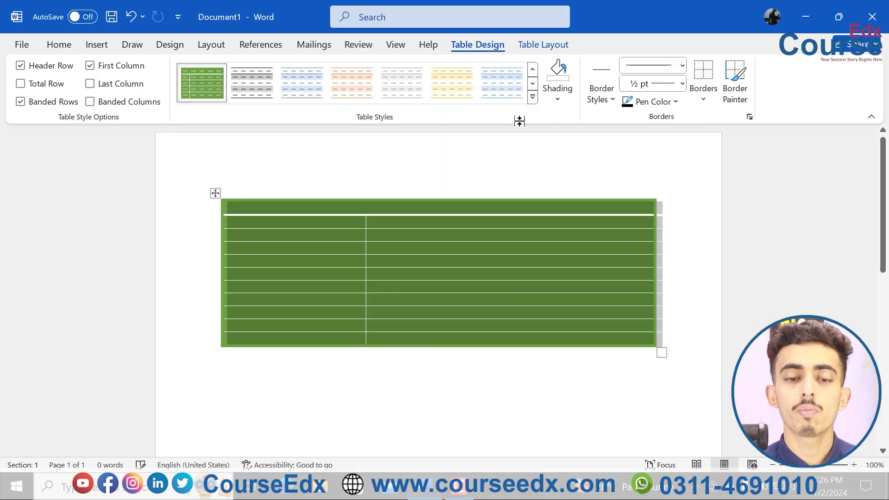
Step: Apply the grey grid table style with a filled header row and first column to the table
{"action": "left_click", "coordinate": [532, 98]}
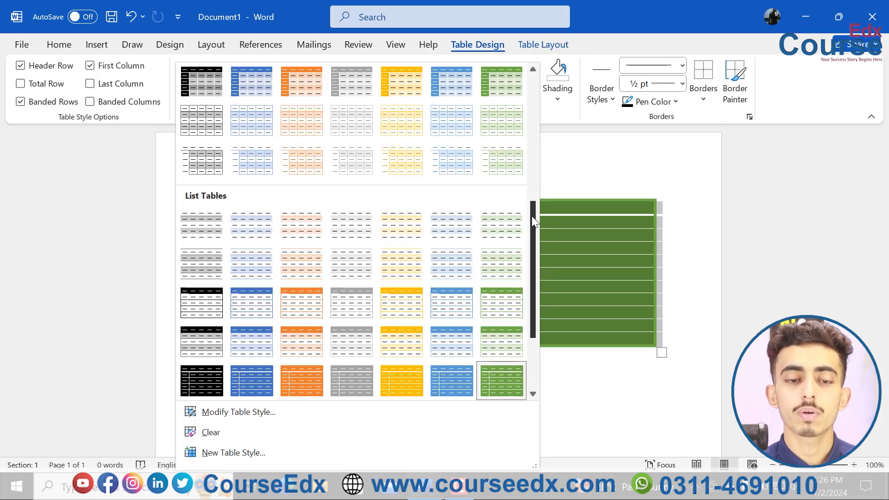
{"action": "left_click_drag", "start_coordinate": [532, 216], "coordinate": [530, 186]}
{"action": "left_click", "coordinate": [354, 150]}
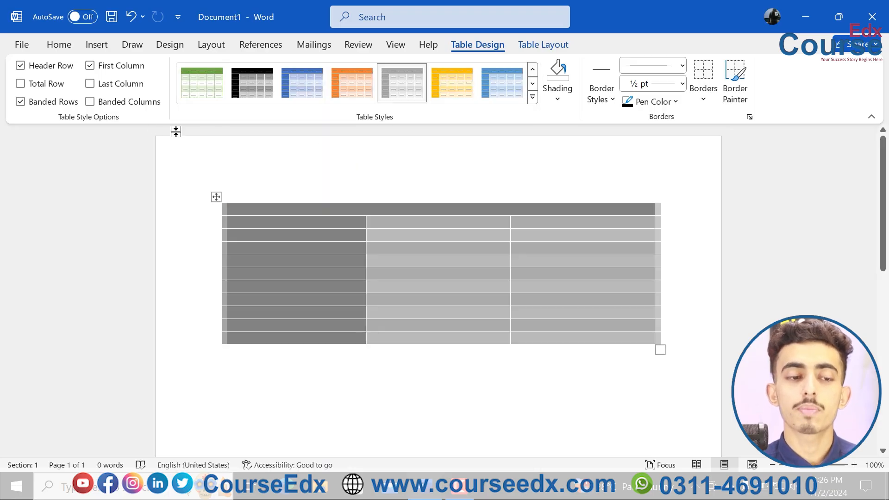
{"action": "left_click", "coordinate": [531, 98]}
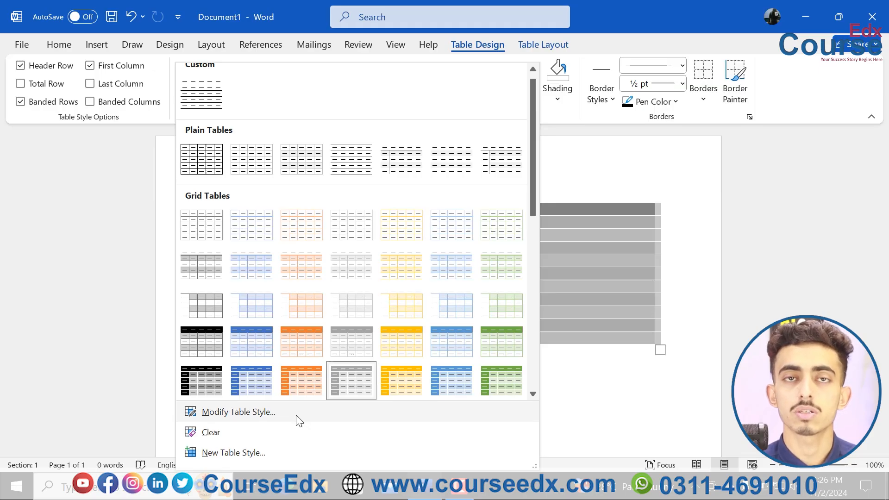
{"action": "left_click", "coordinate": [582, 282]}
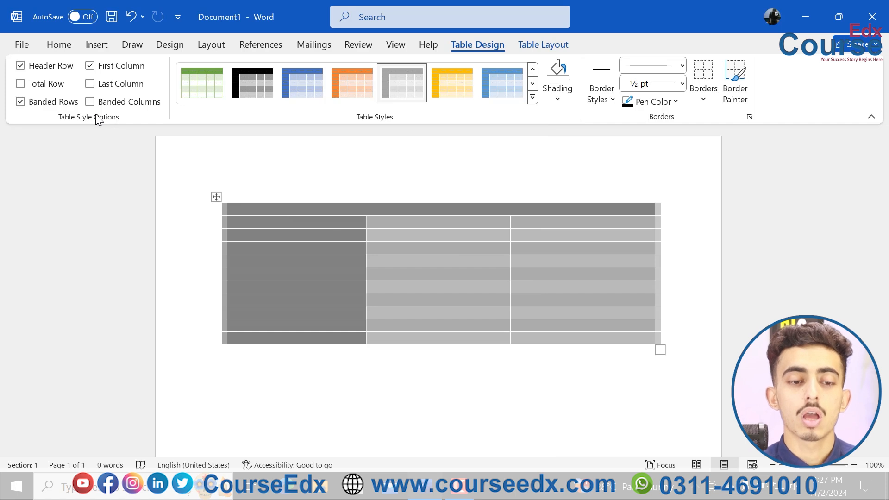
Step: Turn off the Header Row, First Column and Banded Rows style options for the table
{"action": "left_click", "coordinate": [399, 250]}
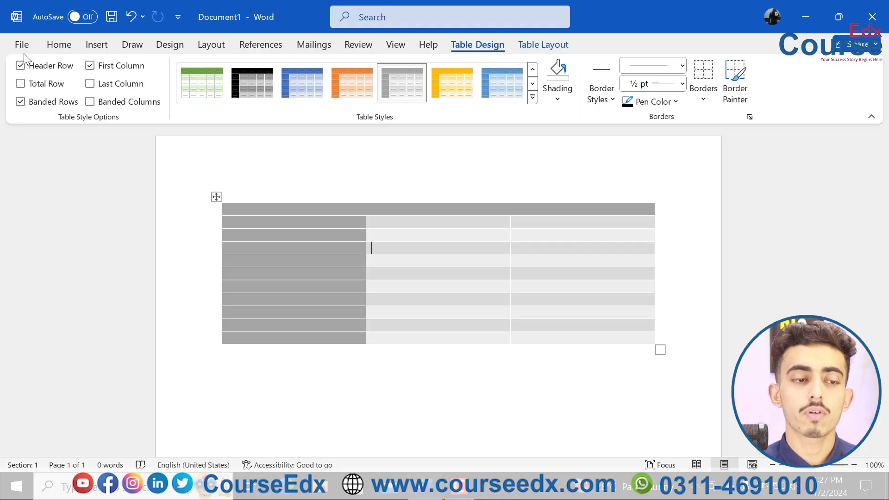
{"action": "left_click", "coordinate": [20, 65]}
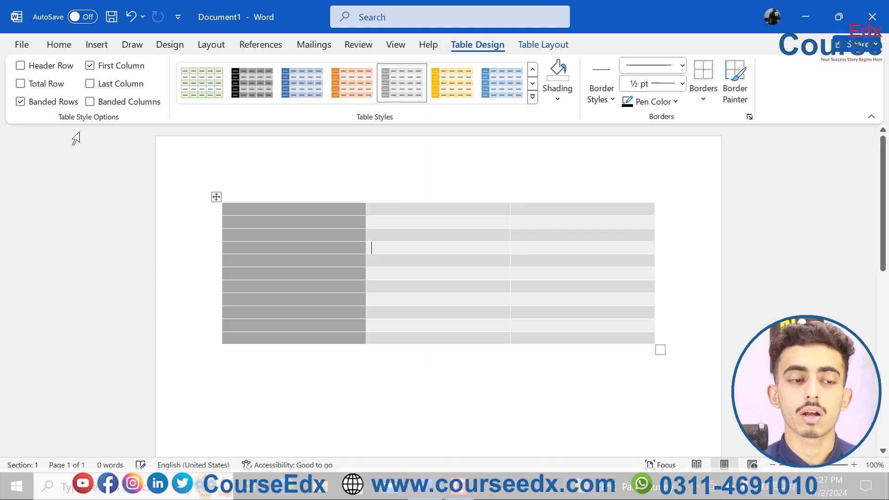
{"action": "left_click", "coordinate": [90, 65]}
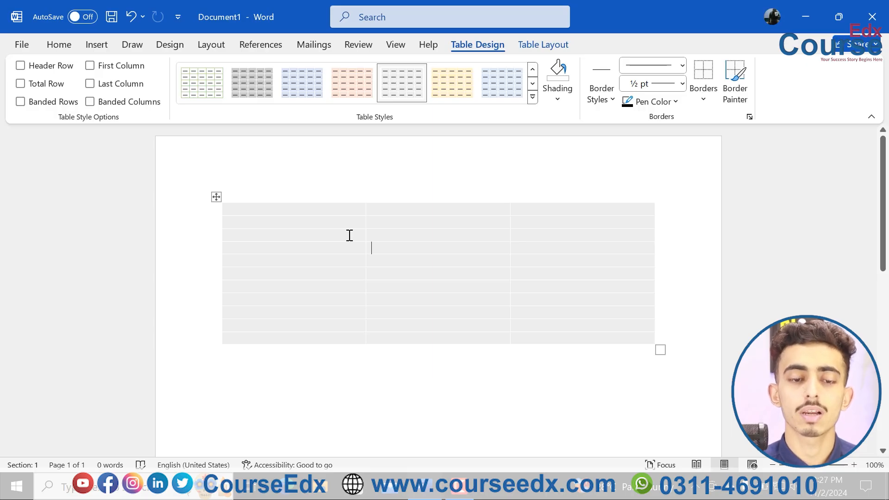
Step: Turn the table's Header Row style option back on
{"action": "left_click_drag", "start_coordinate": [349, 235], "coordinate": [240, 174]}
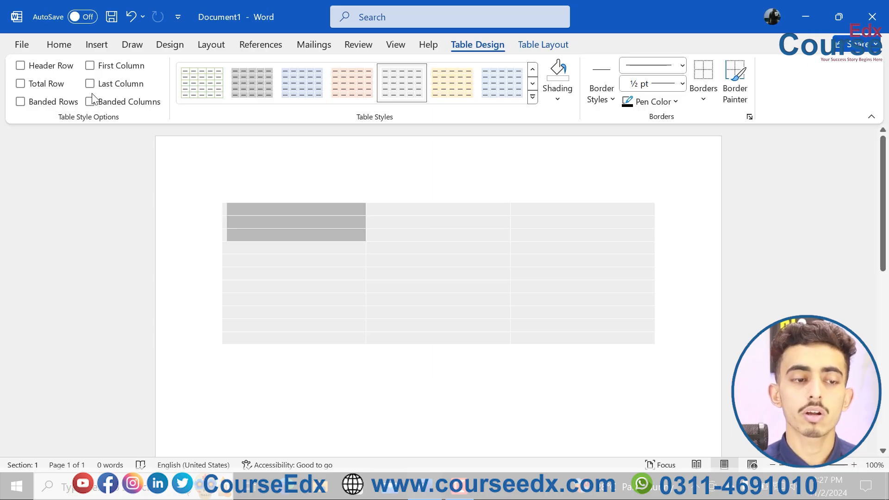
{"action": "left_click", "coordinate": [44, 70]}
{"action": "left_click", "coordinate": [332, 247]}
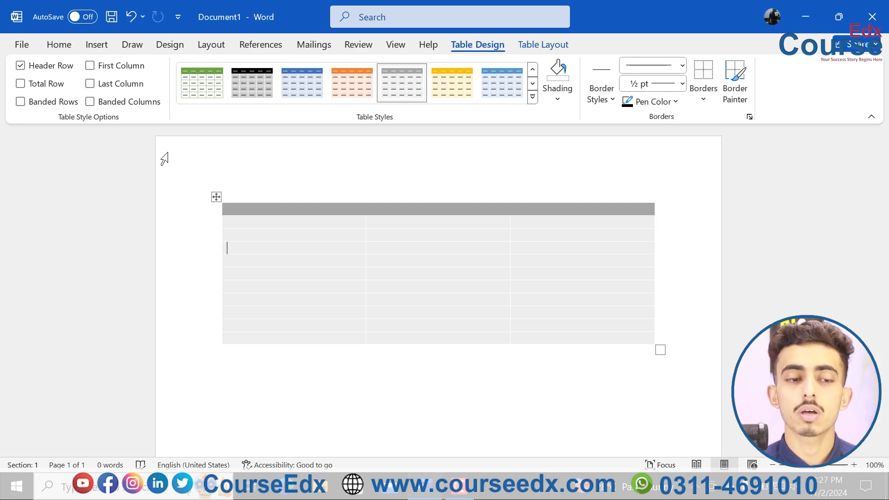
Step: Try the Total Row style option while adding three rows at the end of the table, and leave the option off
{"action": "left_click", "coordinate": [43, 85]}
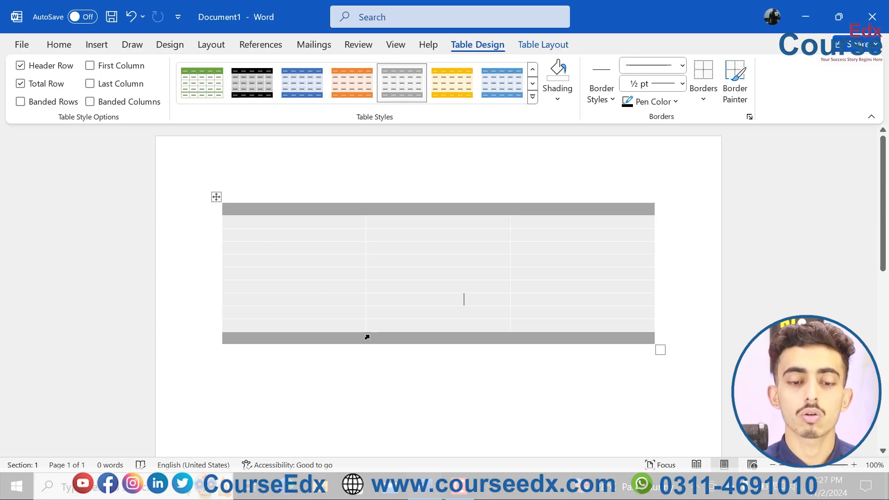
{"action": "key", "text": "Tab"}
{"action": "key", "text": "Tab"}
{"action": "key", "text": "Tab"}
{"action": "key", "text": "Tab"}
{"action": "key", "text": "Tab"}
{"action": "key", "text": "Tab"}
{"action": "key", "text": "Tab"}
{"action": "key", "text": "Tab"}
{"action": "key", "text": "Tab"}
{"action": "key", "text": "Tab"}
{"action": "key", "text": "Tab"}
{"action": "key", "text": "Tab"}
{"action": "key", "text": "Tab"}
{"action": "key", "text": "Tab"}
{"action": "key", "text": "Tab"}
{"action": "key", "text": "Tab"}
{"action": "key", "text": "Tab"}
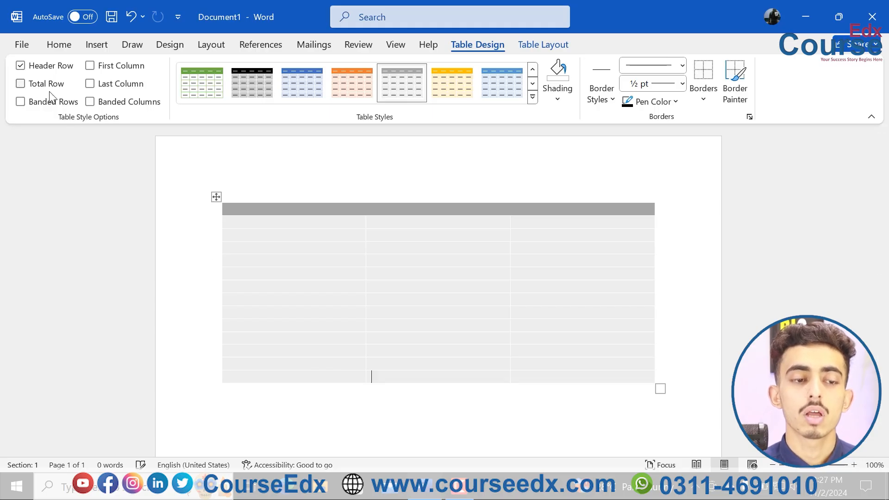
Step: Try the First Column and Last Column style options separately and together, and turn both off again
{"action": "left_click", "coordinate": [90, 66]}
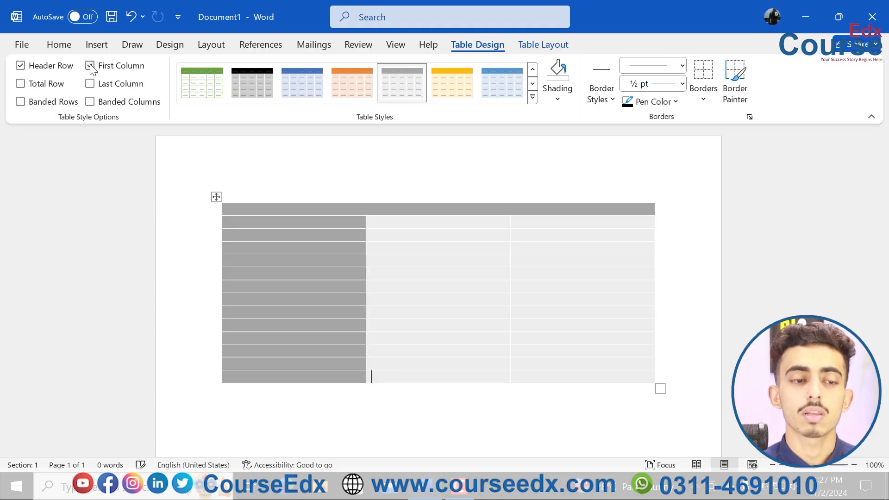
{"action": "left_click", "coordinate": [91, 66]}
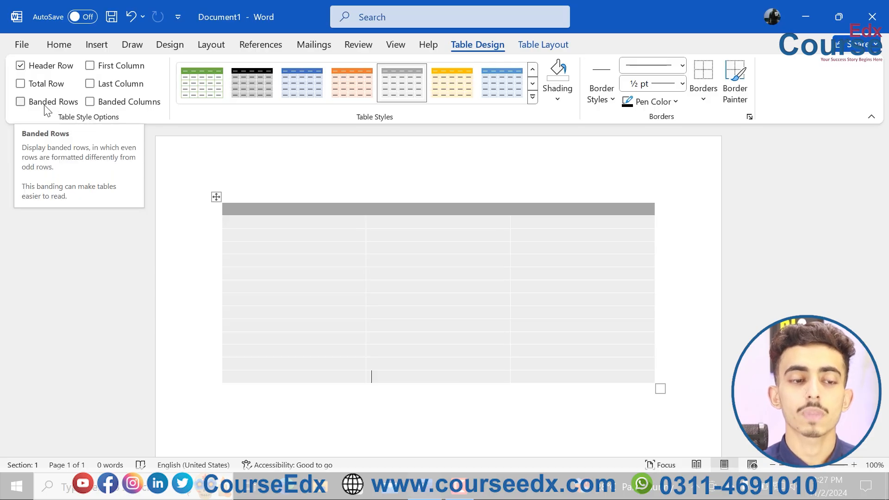
{"action": "left_click", "coordinate": [96, 69]}
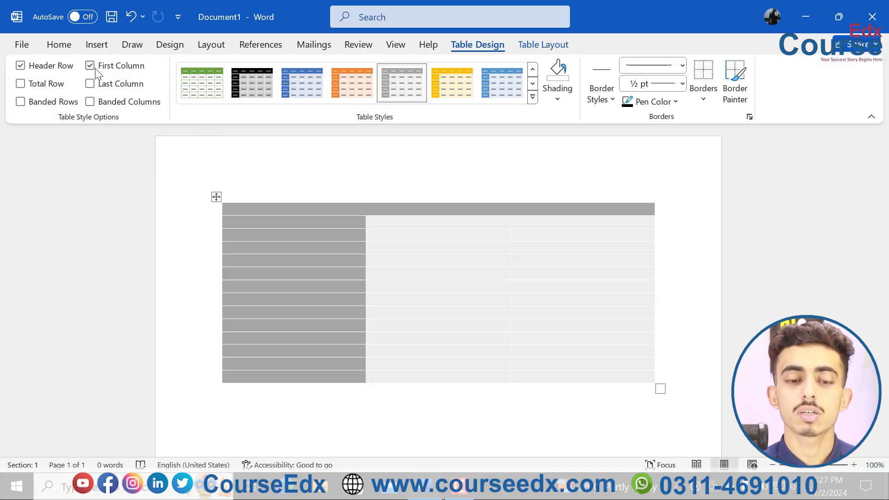
{"action": "left_click", "coordinate": [93, 68]}
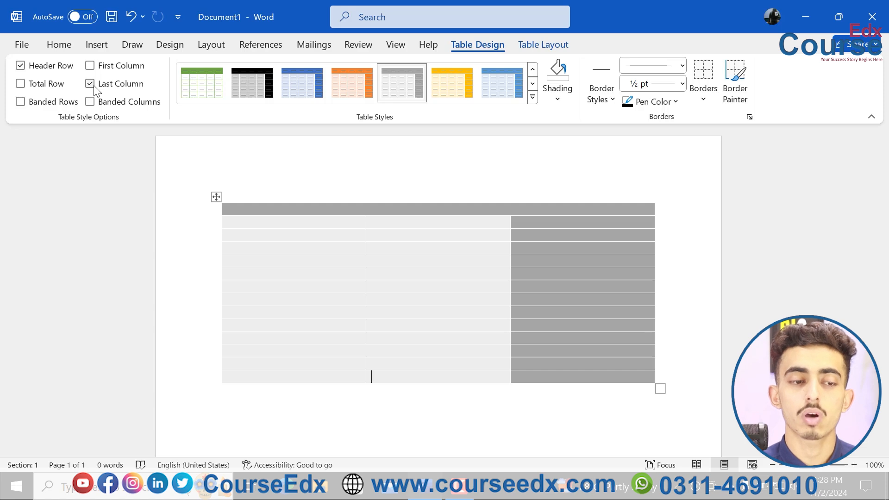
{"action": "left_click", "coordinate": [89, 69]}
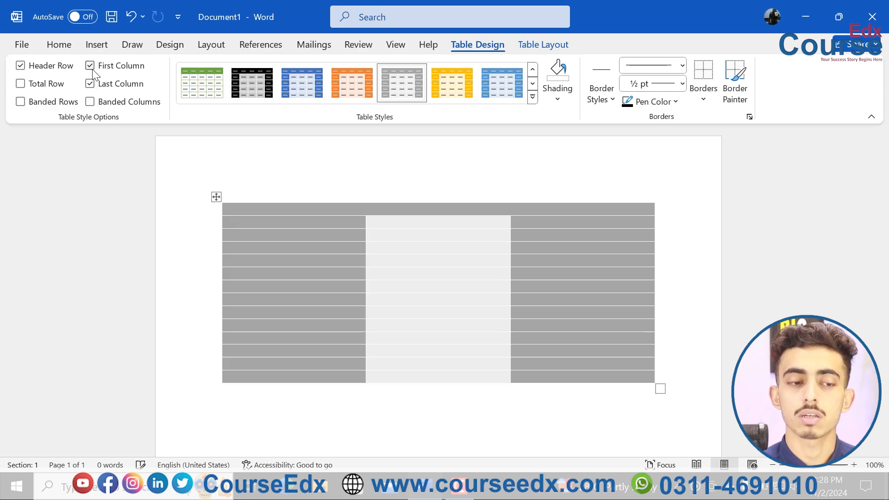
{"action": "left_click", "coordinate": [90, 69]}
{"action": "left_click", "coordinate": [89, 84]}
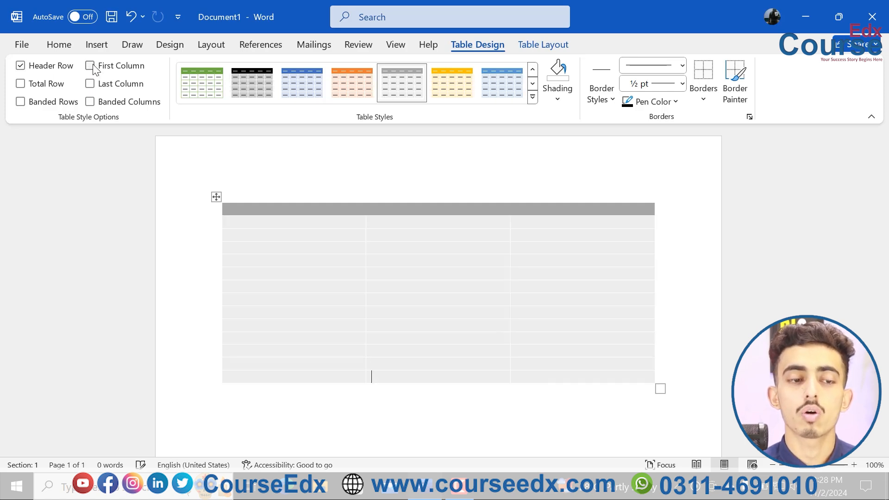
{"action": "left_click", "coordinate": [92, 66]}
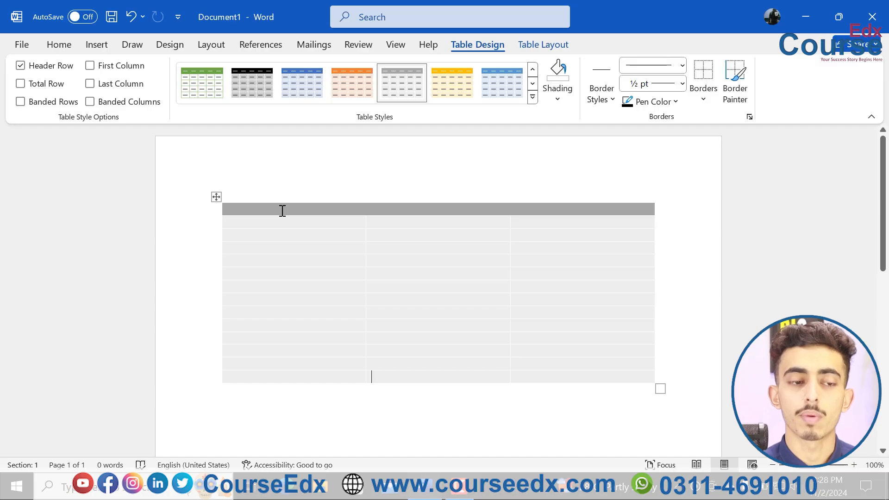
Step: Compare banded rows with and without the header row formatting, ending with both style options on
{"action": "left_click", "coordinate": [67, 107]}
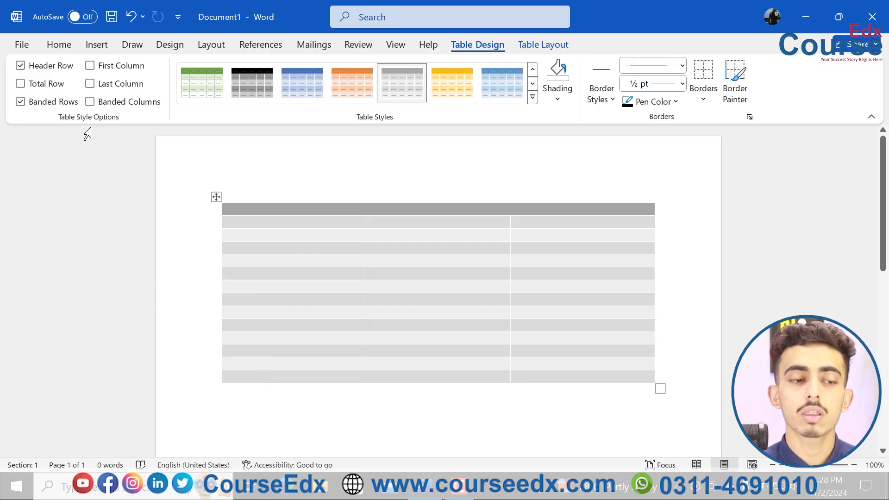
{"action": "left_click", "coordinate": [45, 71]}
{"action": "left_click", "coordinate": [48, 104]}
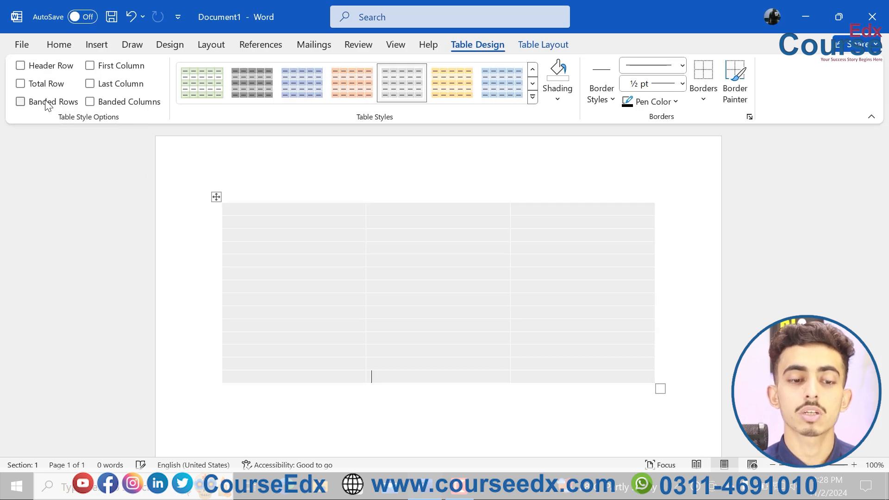
{"action": "left_click", "coordinate": [48, 105]}
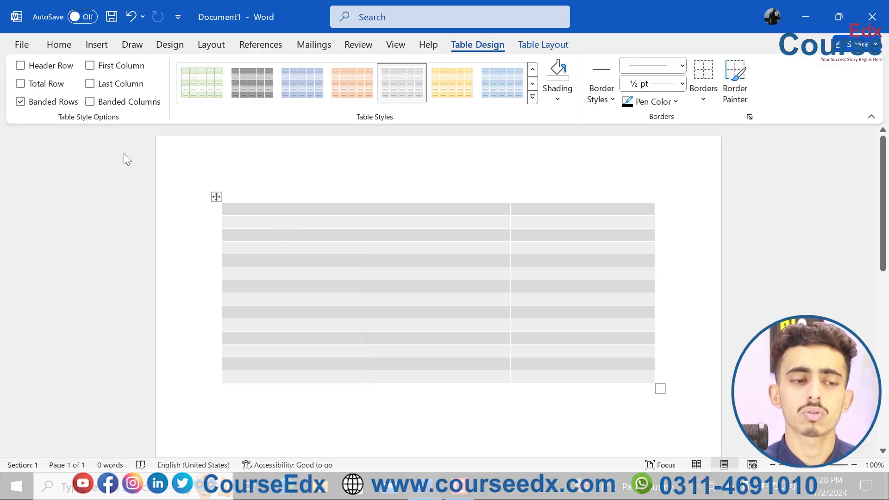
{"action": "left_click", "coordinate": [48, 65]}
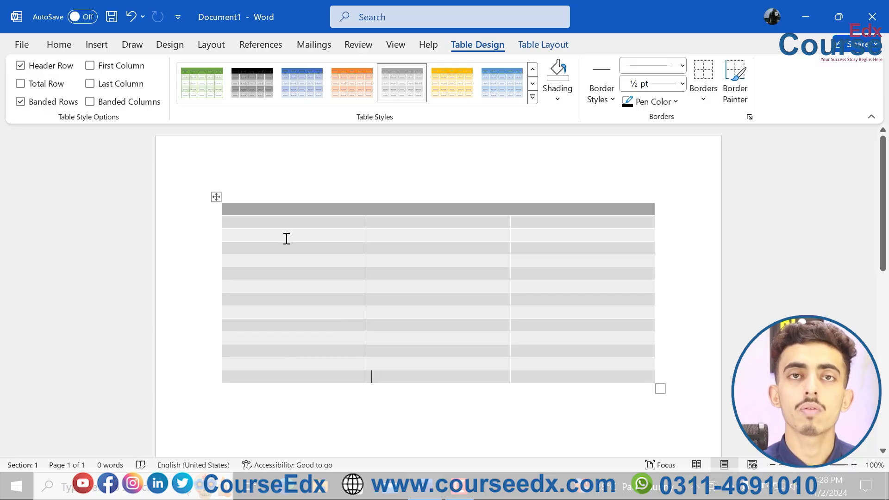
Step: Switch the table from banded rows to banded columns and insert a new column between the first and second columns
{"action": "left_click", "coordinate": [60, 103]}
{"action": "left_click", "coordinate": [98, 104]}
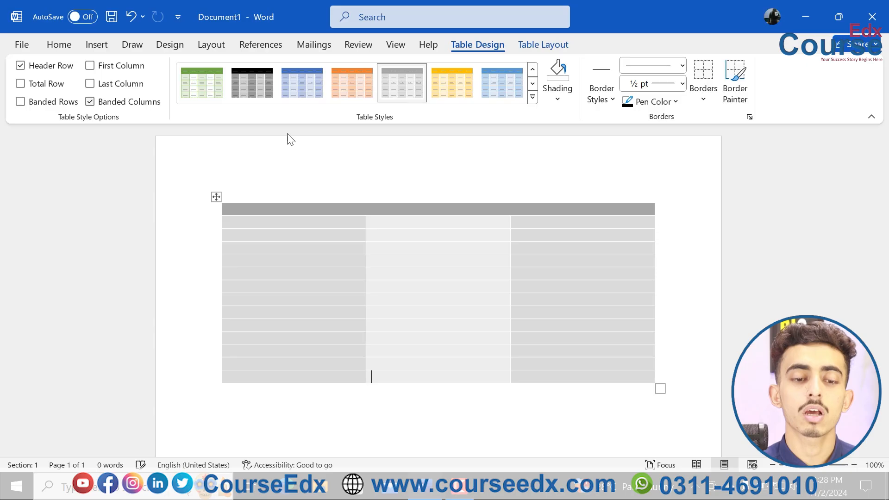
{"action": "left_click", "coordinate": [366, 195]}
{"action": "left_click", "coordinate": [366, 195]}
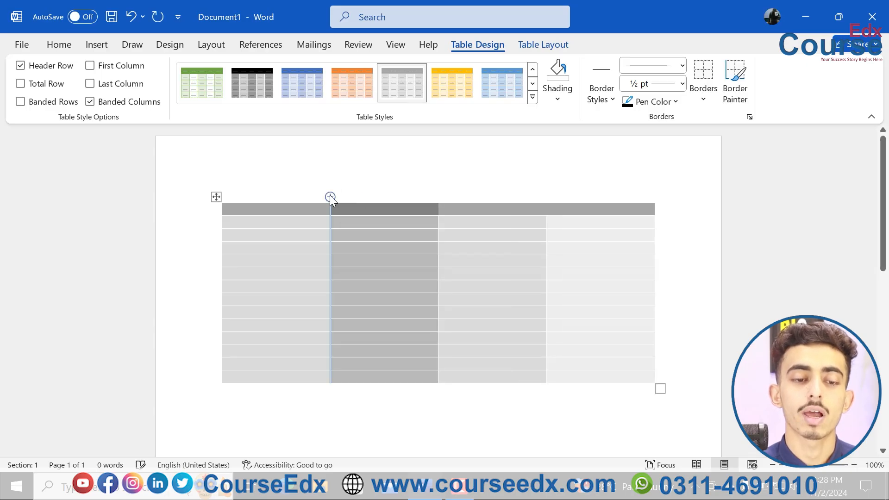
Step: Insert two more columns between the first and second columns of the table
{"action": "left_click", "coordinate": [330, 197]}
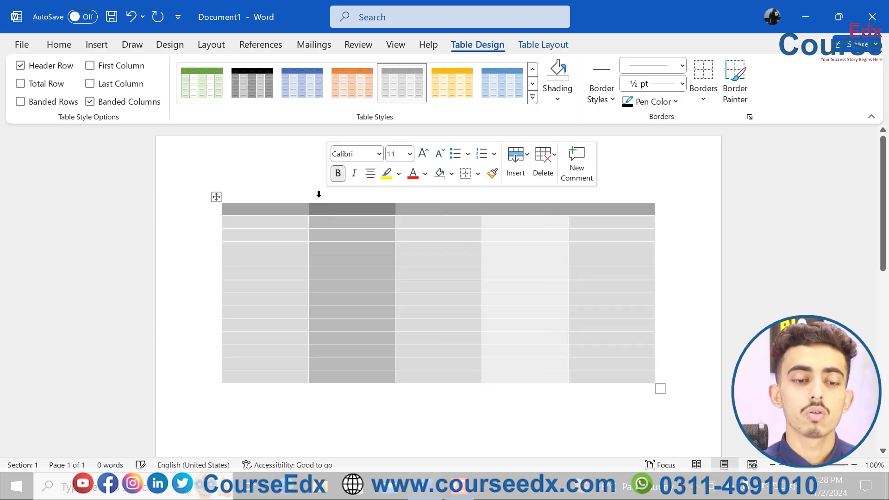
{"action": "left_click", "coordinate": [309, 197]}
{"action": "left_click", "coordinate": [340, 271]}
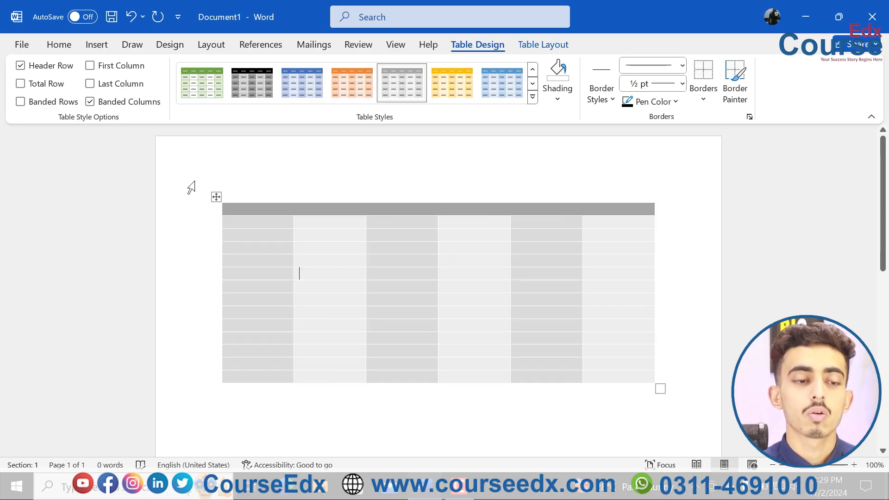
Step: Turn on the First Column style option and replace the table's banded columns with banded rows
{"action": "left_click", "coordinate": [91, 69]}
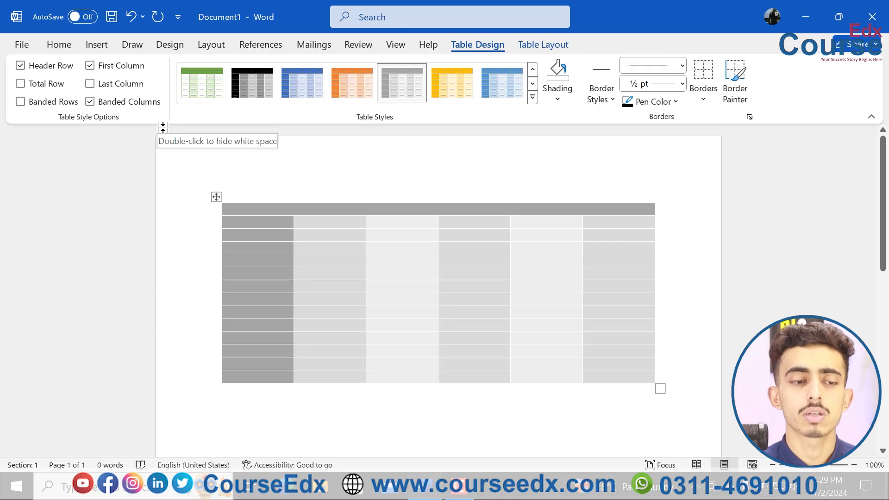
{"action": "left_click", "coordinate": [91, 103]}
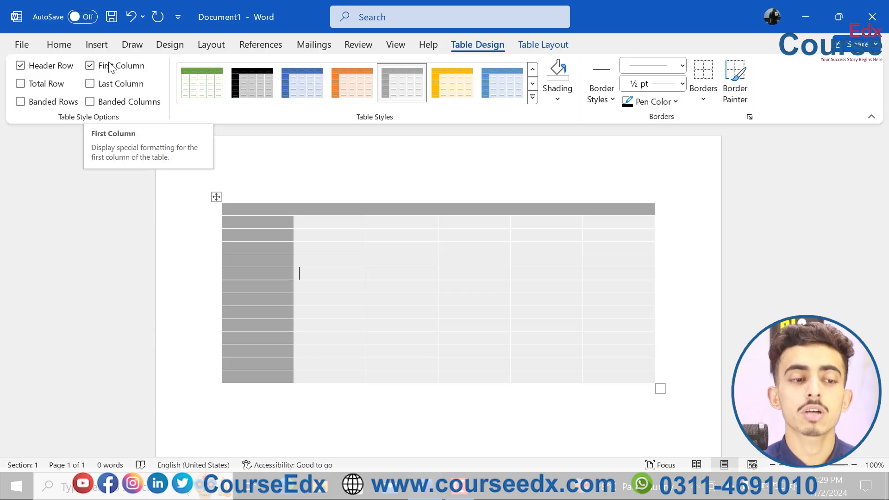
{"action": "left_click", "coordinate": [52, 106]}
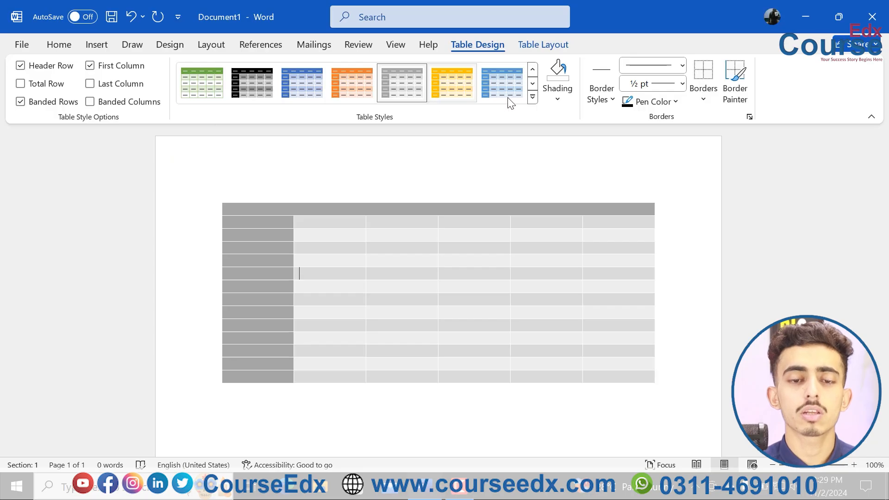
Step: Apply the plain black-bordered Table Grid style to the table
{"action": "left_click", "coordinate": [532, 98]}
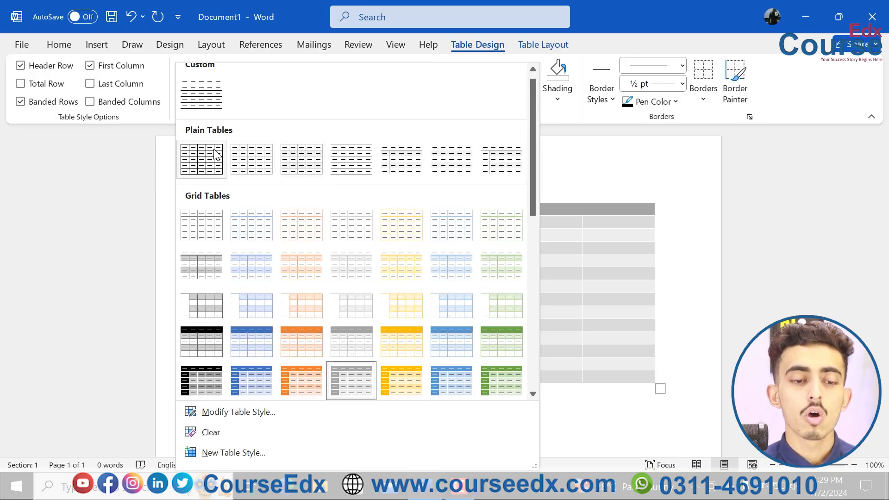
{"action": "key", "text": "Escape"}
Step: Try a green grid style with a solid header and banded rows on the table, and undo it
{"action": "left_click", "coordinate": [533, 98]}
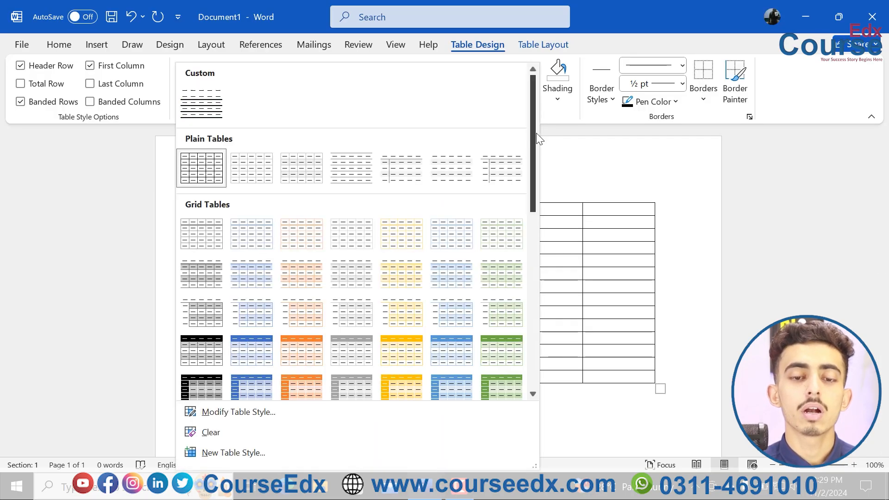
{"action": "left_click_drag", "start_coordinate": [531, 136], "coordinate": [520, 216]}
{"action": "left_click", "coordinate": [521, 216]}
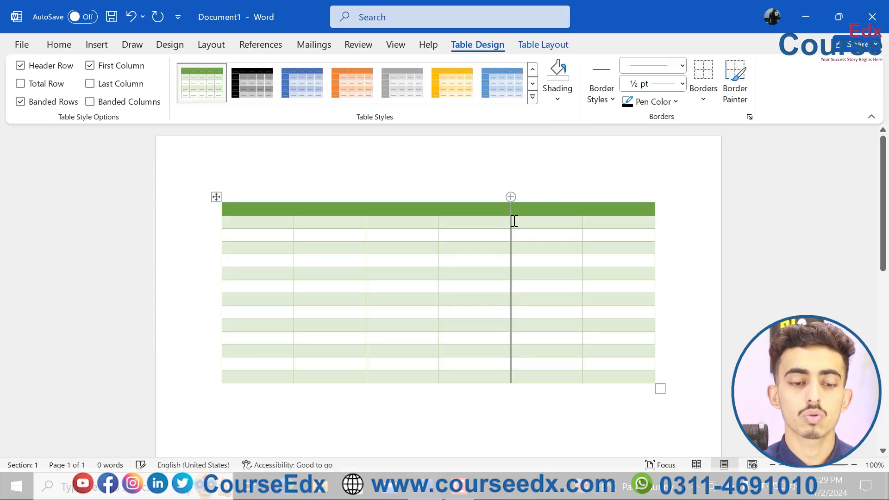
{"action": "key", "text": "ctrl+z"}
Step: Select the whole table and open its Table Grid style for modification
{"action": "left_click", "coordinate": [217, 196]}
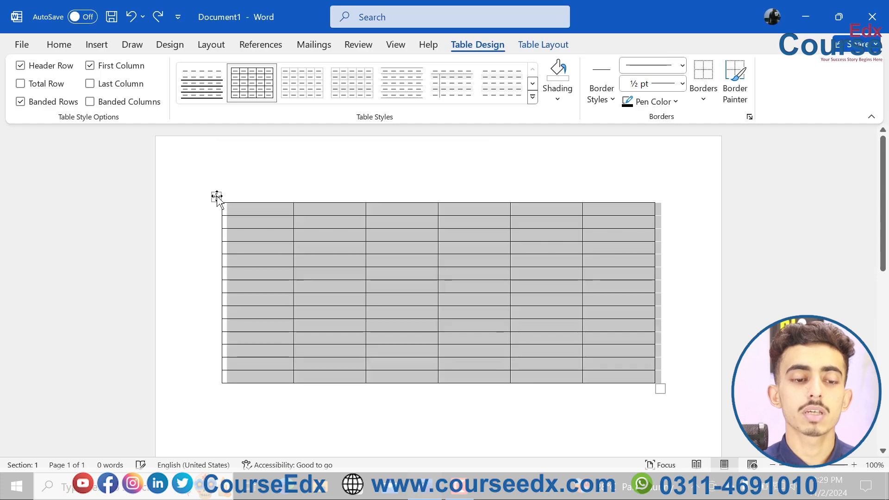
{"action": "left_click", "coordinate": [532, 98]}
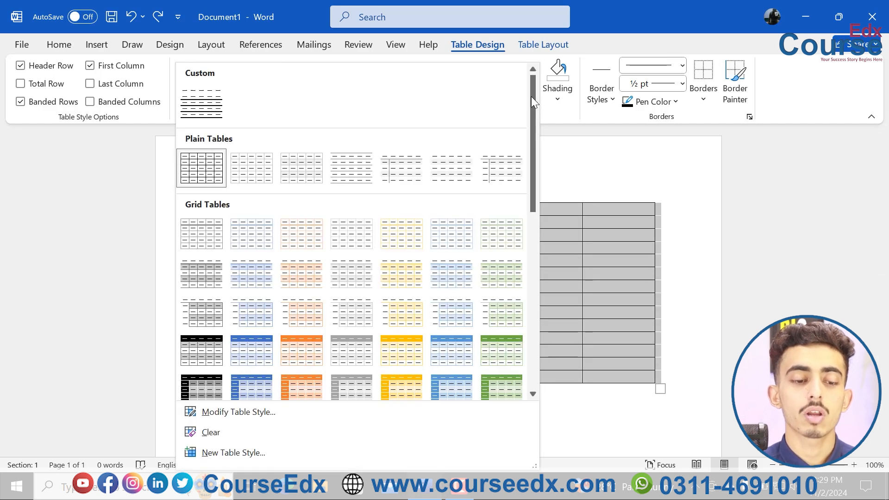
{"action": "left_click", "coordinate": [255, 415]}
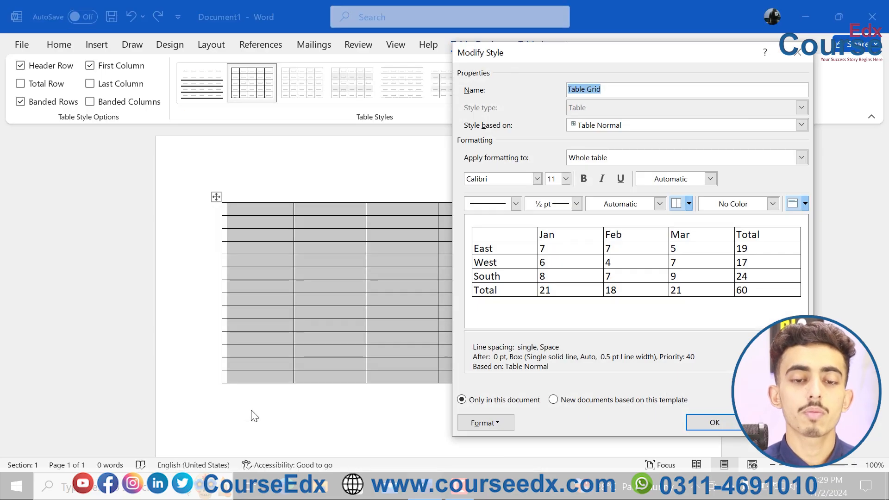
{"action": "left_click_drag", "start_coordinate": [530, 61], "coordinate": [470, 49]}
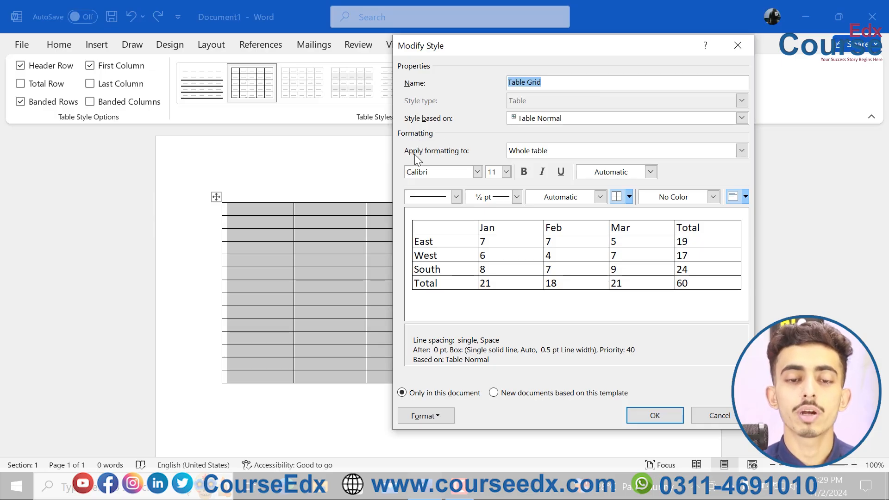
Step: Review the table parts and border choices in the style, and set a light gold Accent 4 fill for the whole table
{"action": "left_click", "coordinate": [541, 151]}
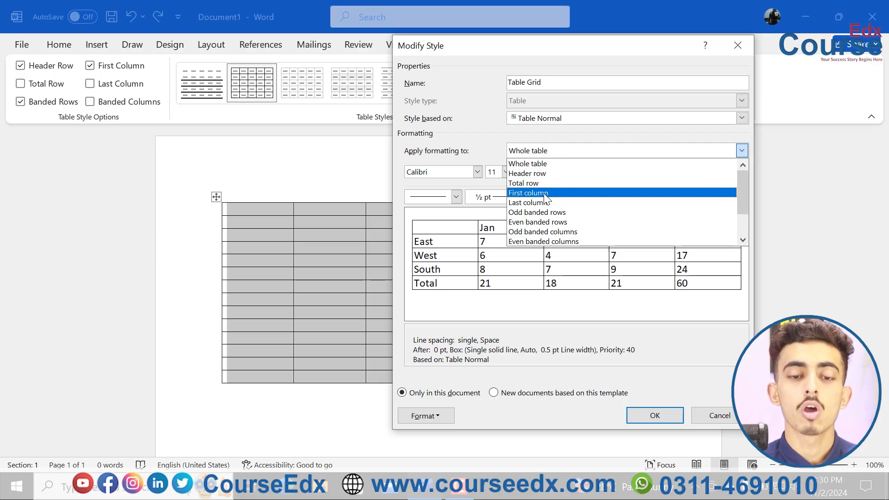
{"action": "left_click", "coordinate": [540, 163]}
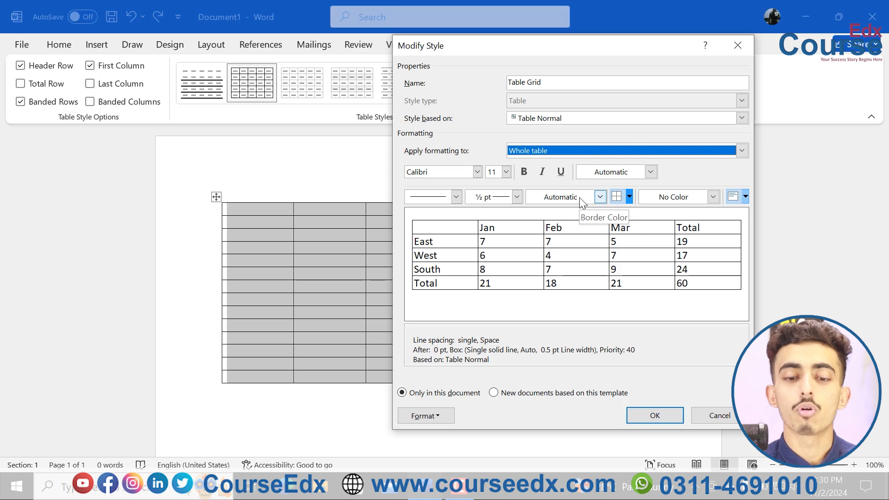
{"action": "left_click", "coordinate": [628, 197]}
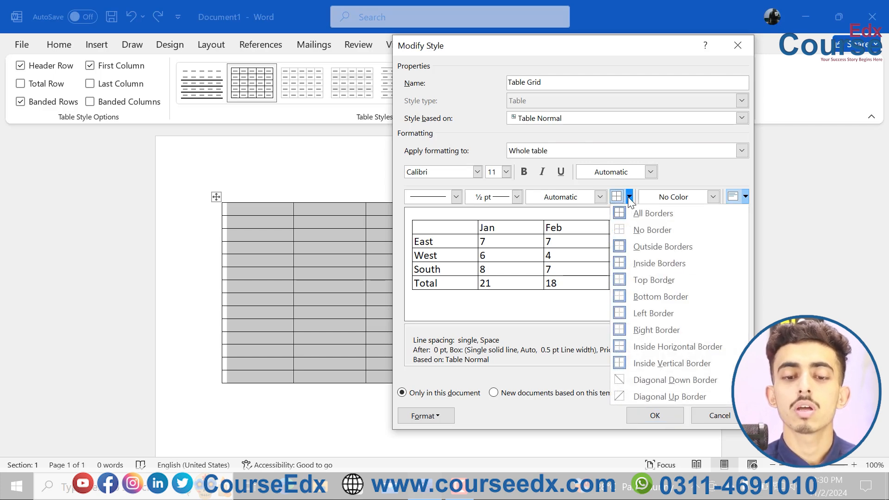
{"action": "left_click", "coordinate": [629, 197]}
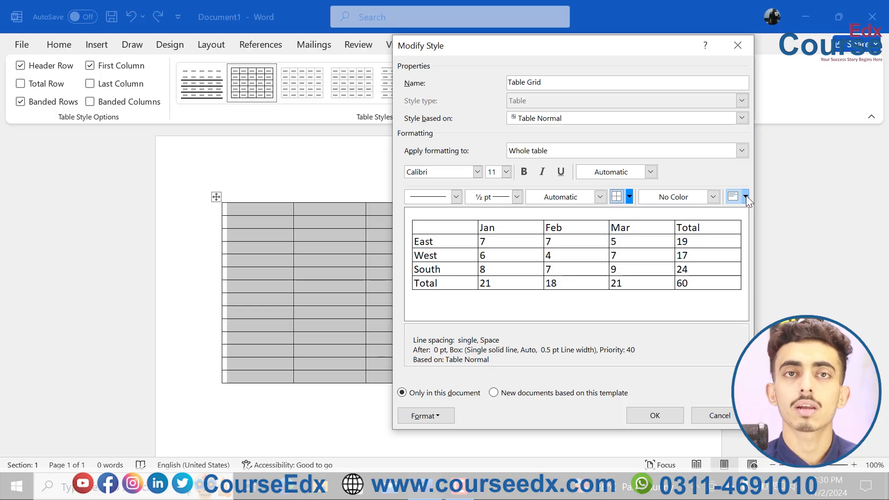
{"action": "left_click", "coordinate": [713, 197]}
{"action": "left_click", "coordinate": [728, 258]}
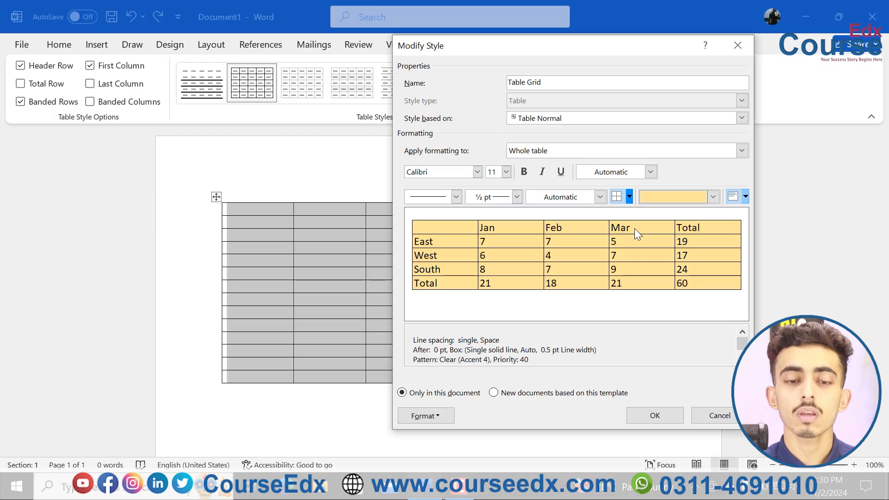
Step: Give the style's header row a Light Blue fill and bold text
{"action": "left_click", "coordinate": [740, 150]}
{"action": "left_click", "coordinate": [586, 179]}
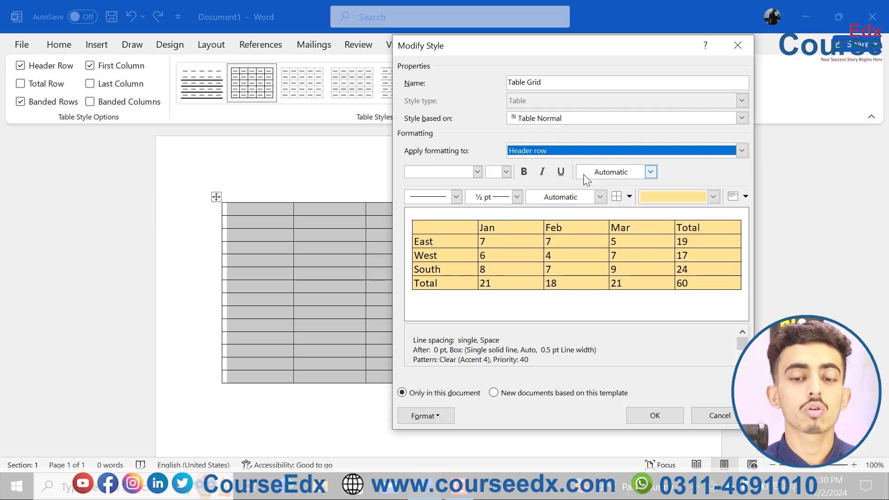
{"action": "left_click", "coordinate": [690, 199]}
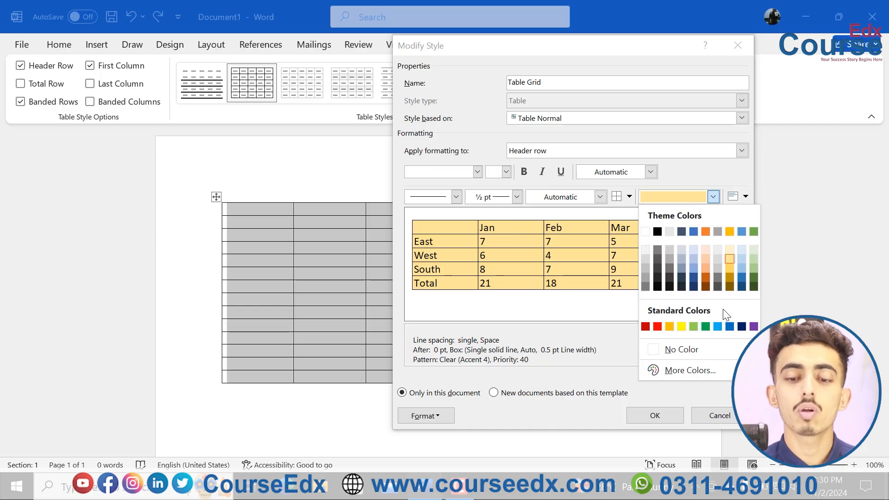
{"action": "left_click", "coordinate": [716, 327]}
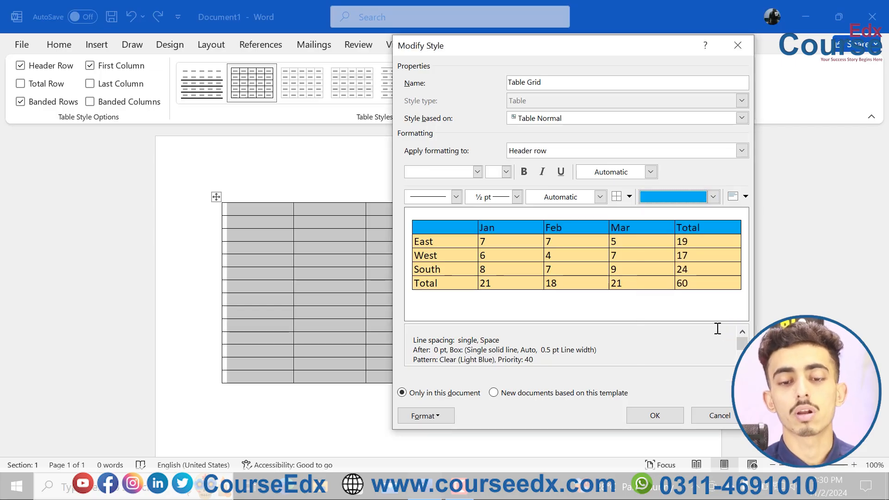
{"action": "left_click", "coordinate": [524, 171]}
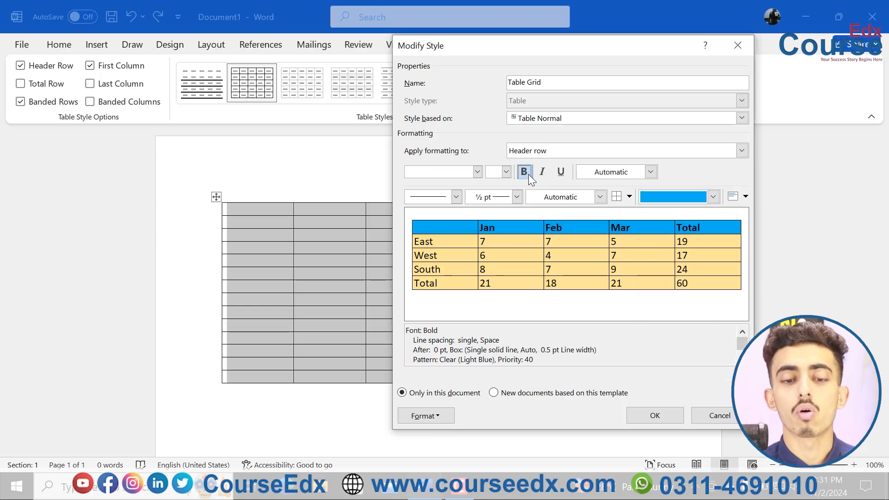
Step: Set the header row's font to Arial and its text color to white
{"action": "left_click", "coordinate": [478, 172]}
{"action": "type", "text": "Arial"}
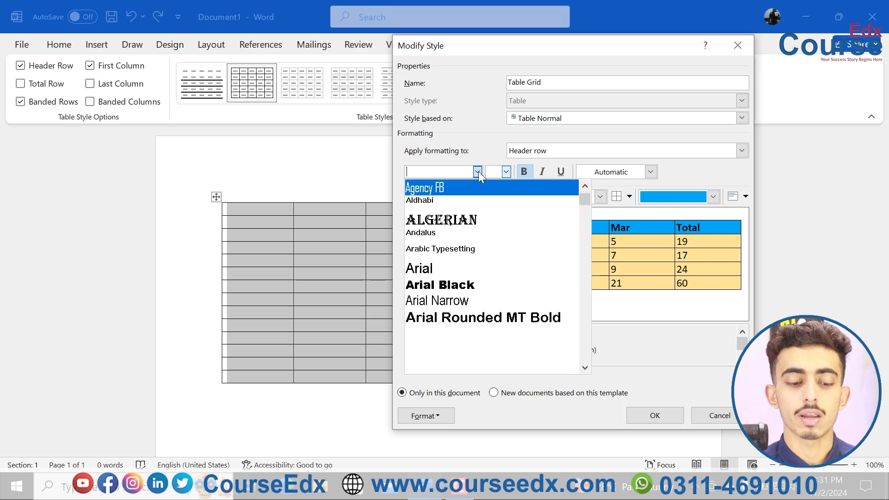
{"action": "left_click", "coordinate": [436, 187]}
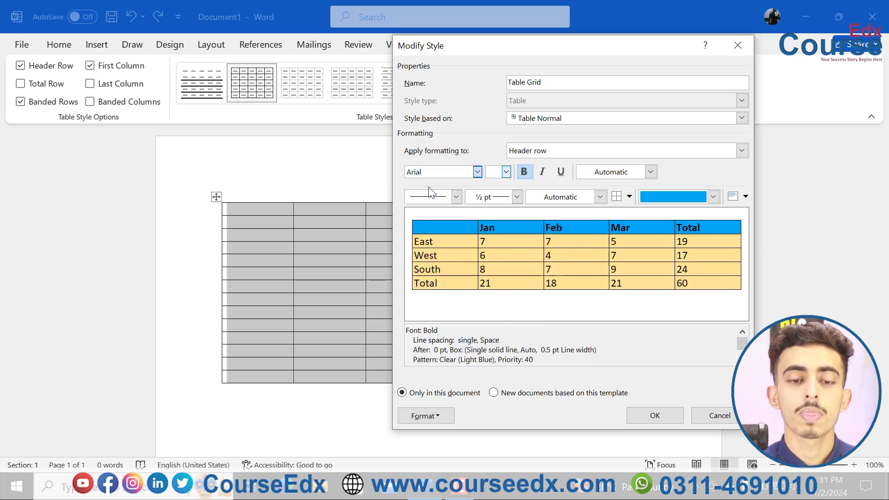
{"action": "left_click", "coordinate": [598, 196]}
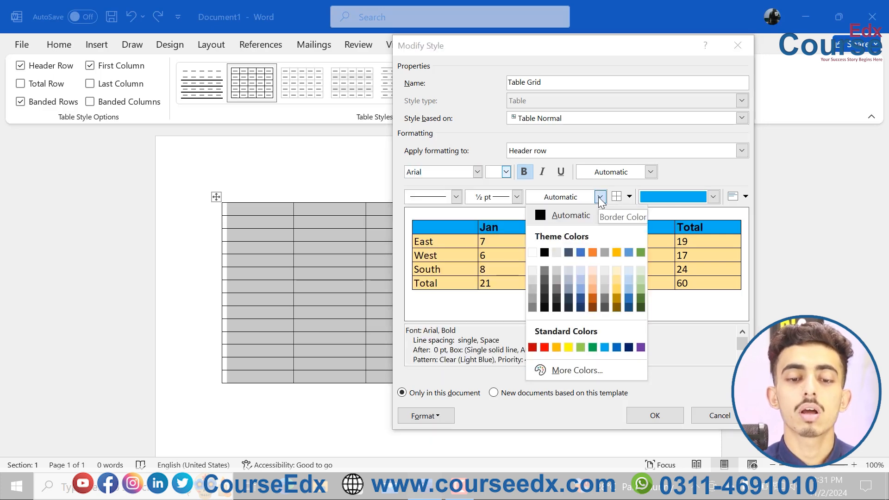
{"action": "left_click", "coordinate": [629, 173]}
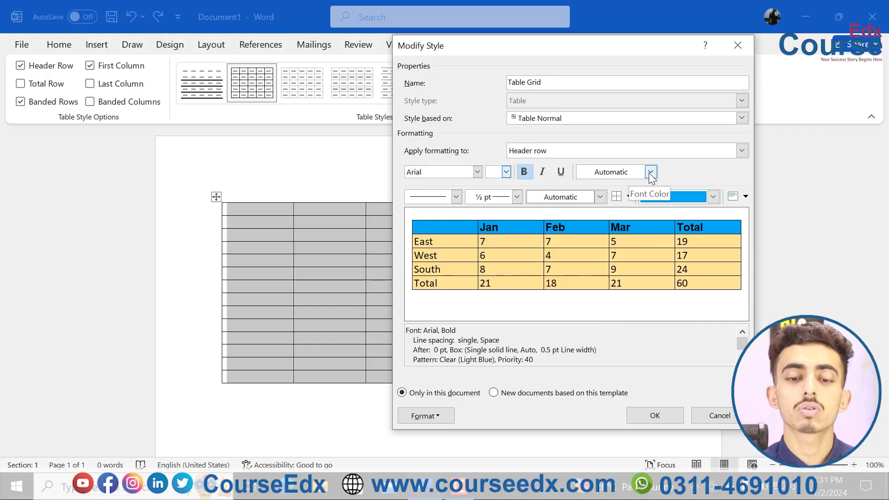
{"action": "left_click", "coordinate": [650, 172]}
{"action": "left_click", "coordinate": [582, 231]}
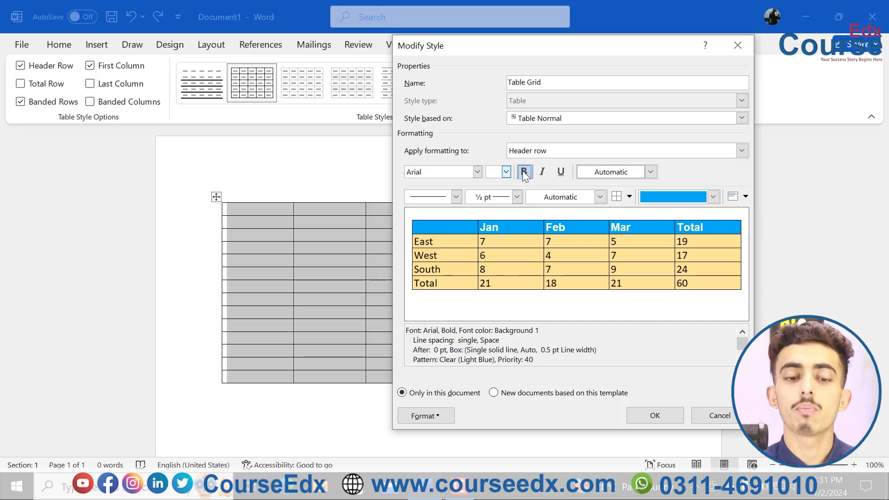
{"action": "left_click", "coordinate": [477, 171]}
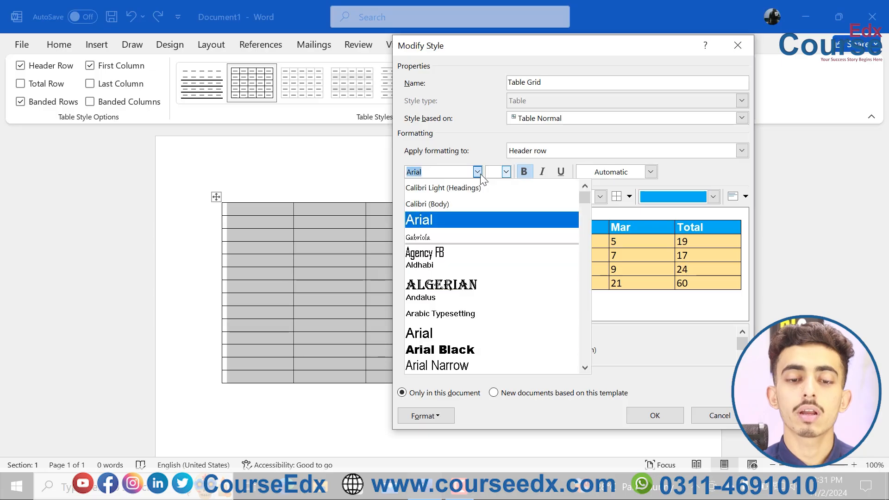
{"action": "left_click", "coordinate": [476, 171]}
{"action": "left_click", "coordinate": [665, 199]}
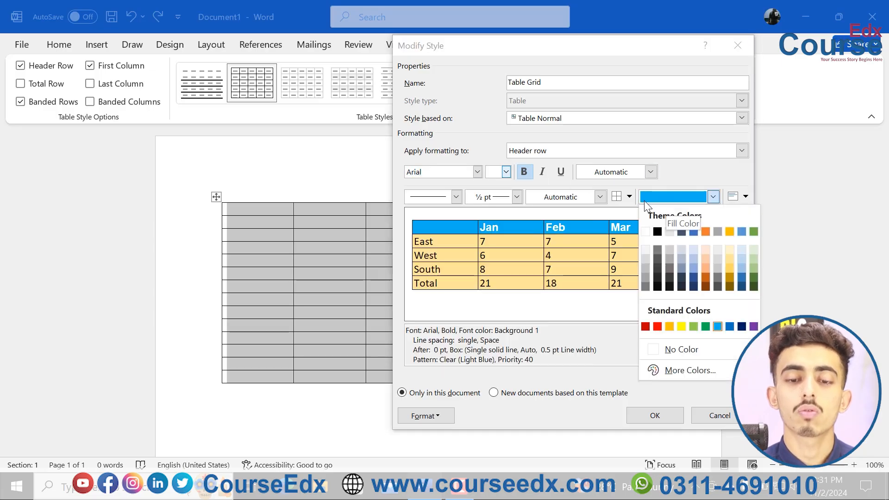
{"action": "left_click", "coordinate": [584, 229]}
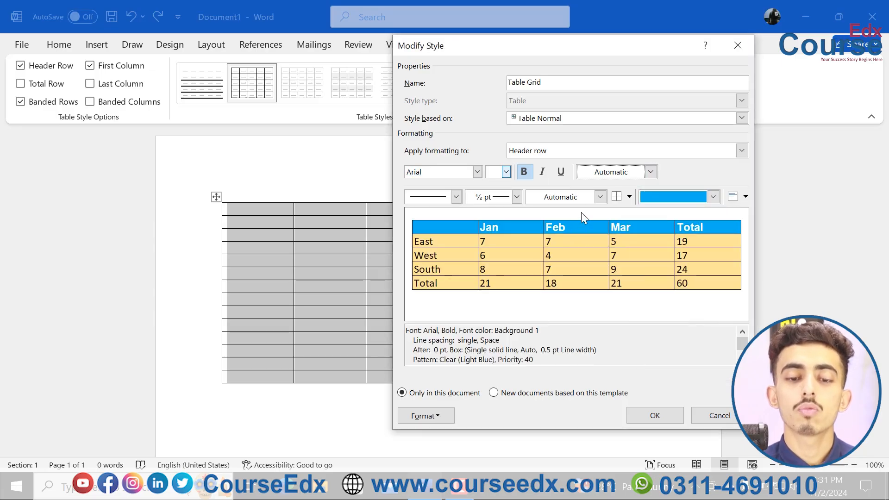
Step: Give the style's total row a light green Accent 6 fill and bold text, and save the modified style
{"action": "left_click", "coordinate": [610, 154]}
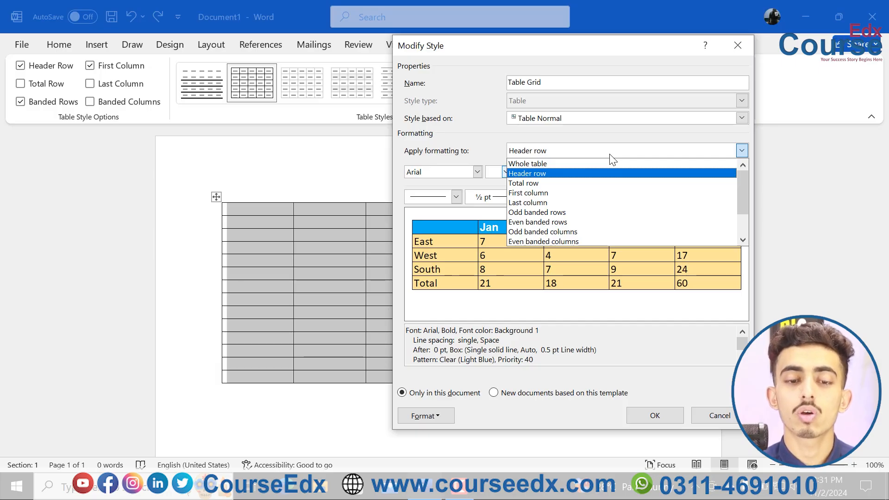
{"action": "left_click", "coordinate": [556, 182]}
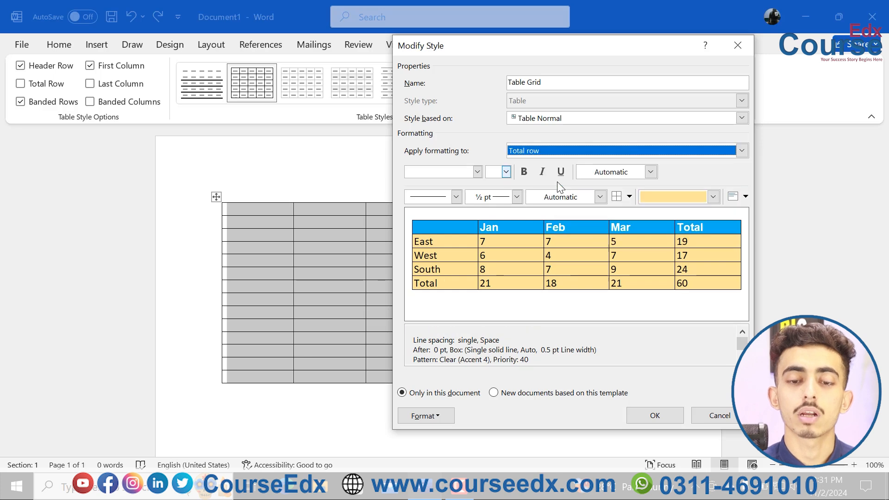
{"action": "left_click", "coordinate": [663, 196]}
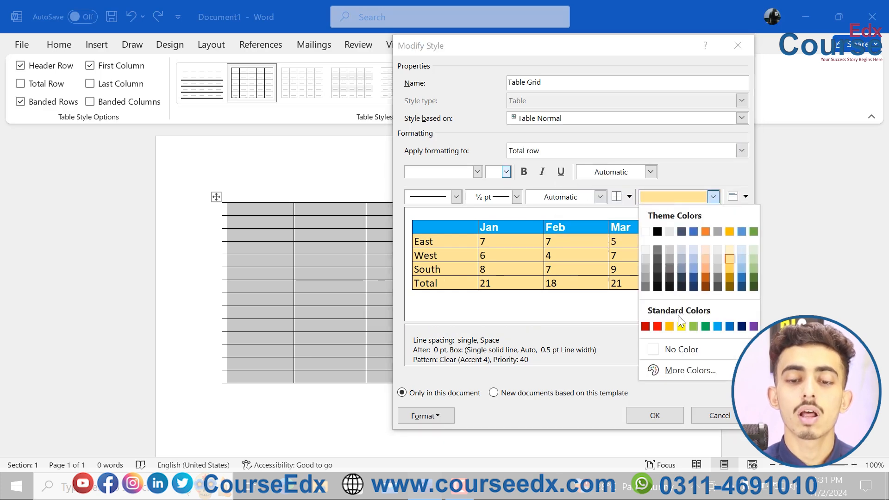
{"action": "left_click", "coordinate": [753, 268]}
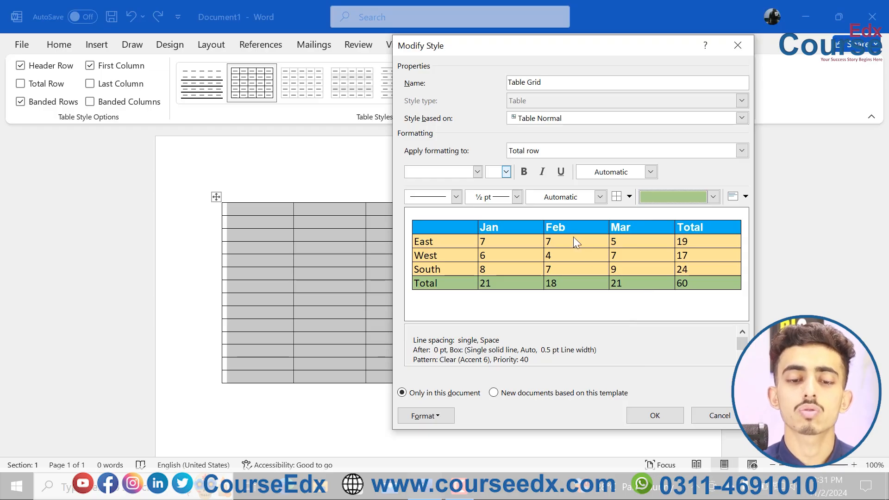
{"action": "left_click", "coordinate": [524, 172]}
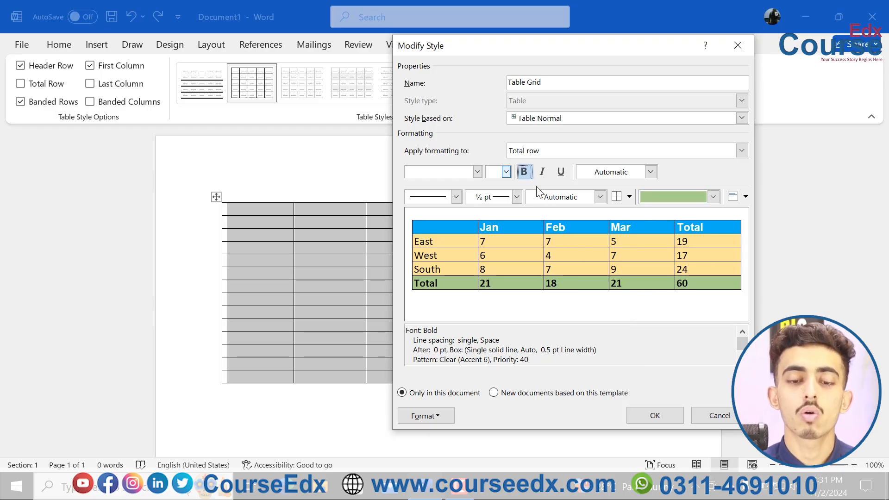
{"action": "left_click", "coordinate": [654, 415]}
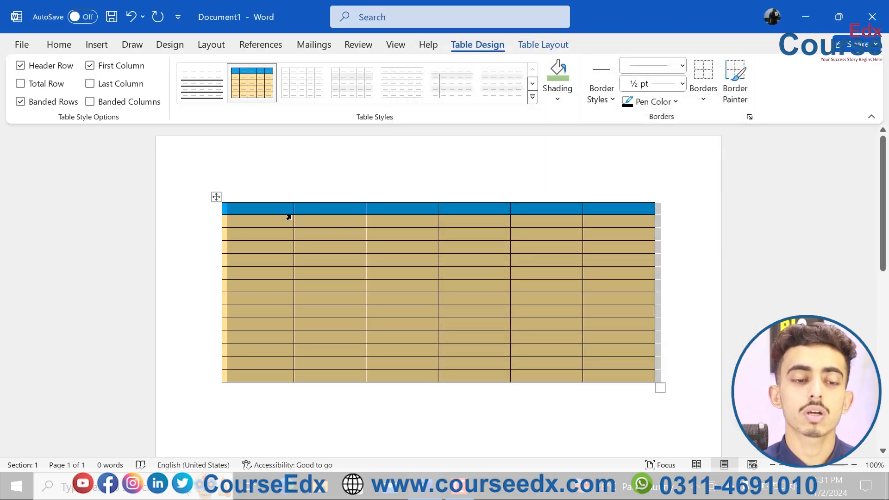
Step: Enter the headings Name and Class in the first two header cells, and turn on the total row with Name in its first cell
{"action": "left_click", "coordinate": [256, 210]}
{"action": "type", "text": "Name"}
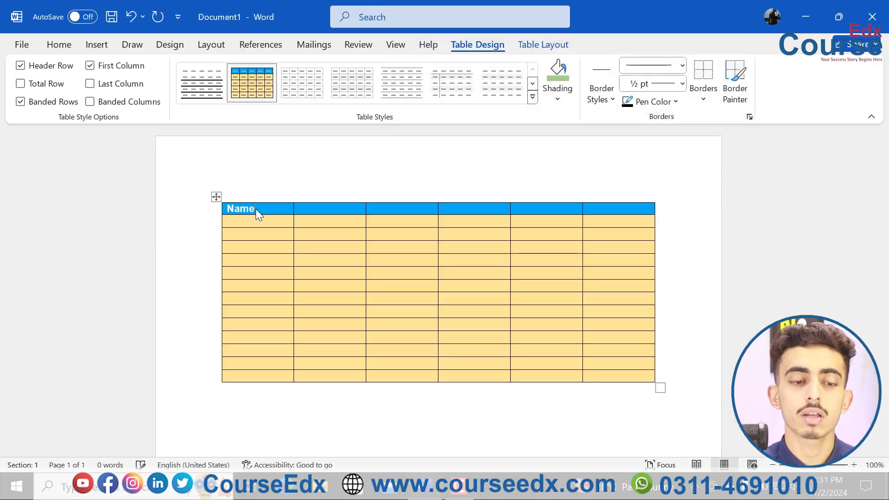
{"action": "left_click", "coordinate": [325, 209]}
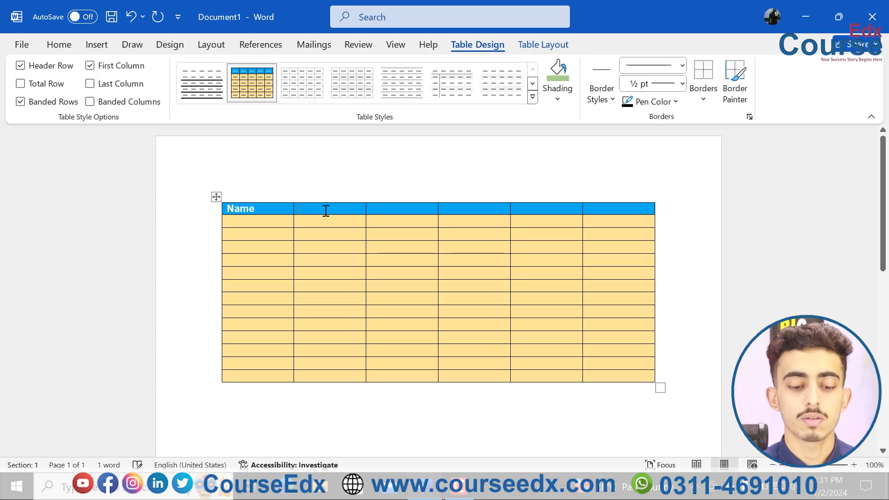
{"action": "type", "text": "Class"}
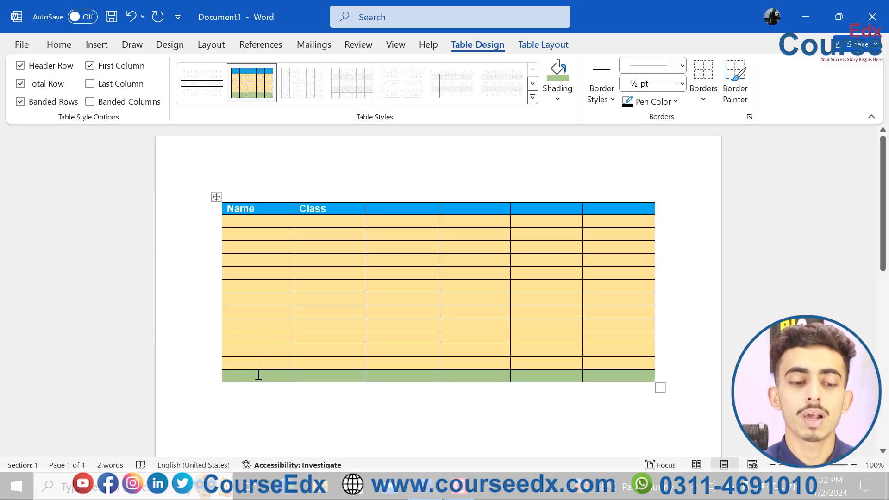
{"action": "type", "text": "Name"}
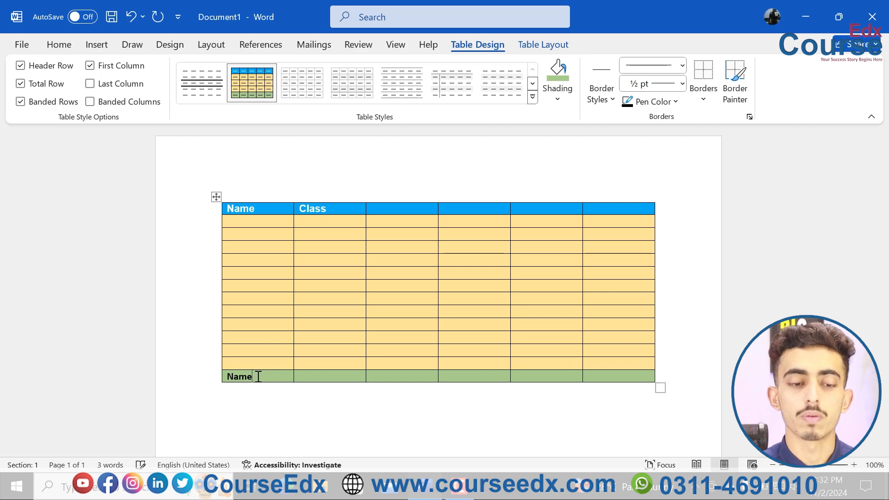
Step: Clear the table style from the whole table
{"action": "left_click", "coordinate": [216, 196]}
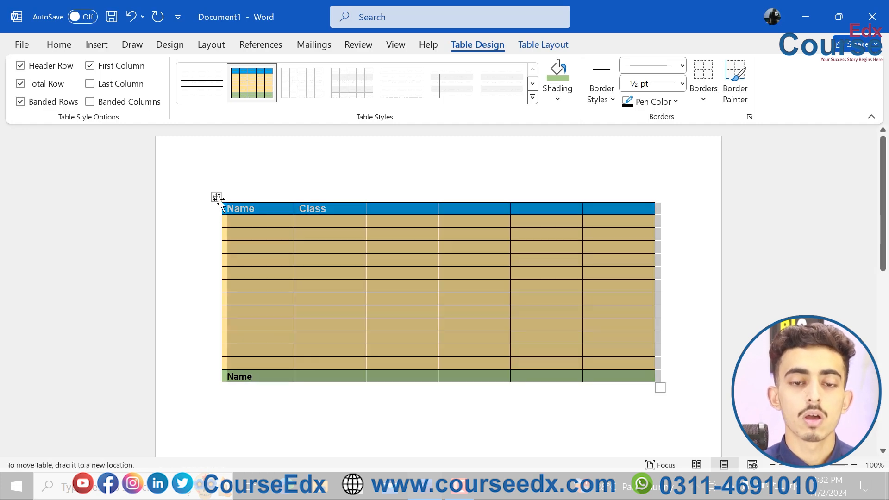
{"action": "left_click", "coordinate": [533, 96]}
{"action": "left_click", "coordinate": [234, 433]}
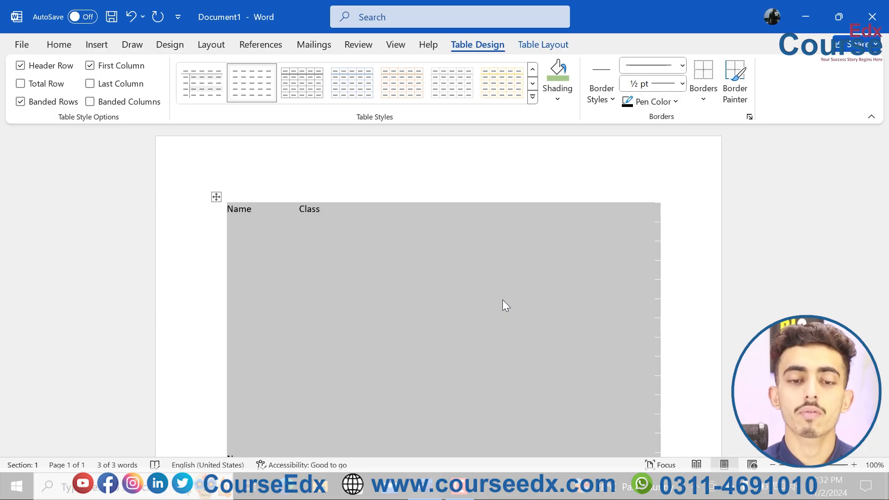
Step: Undo the style clearing, the typed text and the Table Grid modifications to return to the plain, empty grid
{"action": "key", "text": "ctrl+z"}
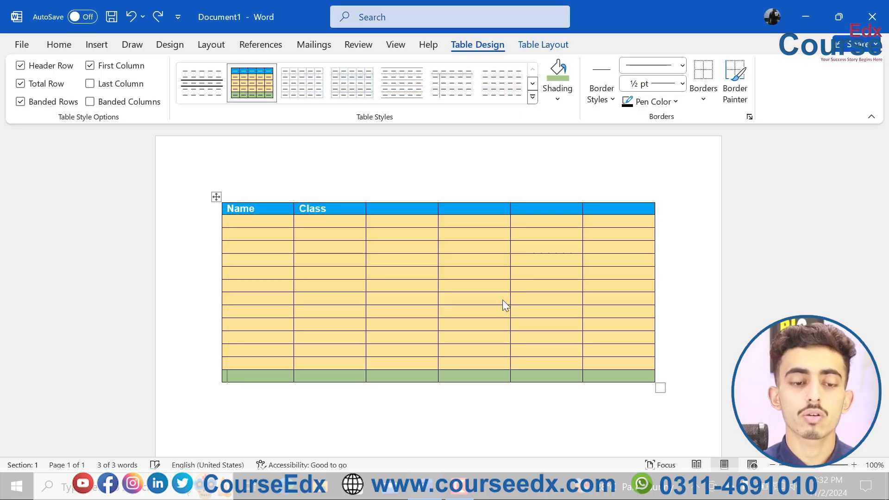
{"action": "key", "text": "ctrl+z"}
{"action": "key", "text": "ctrl+z"}
{"action": "key", "text": "ctrl+z"}
{"action": "key", "text": "ctrl+z"}
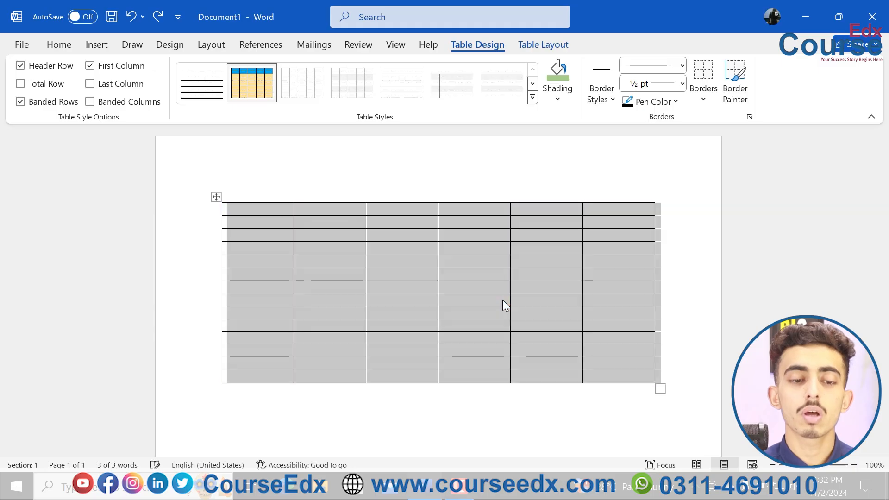
{"action": "left_click", "coordinate": [532, 96]}
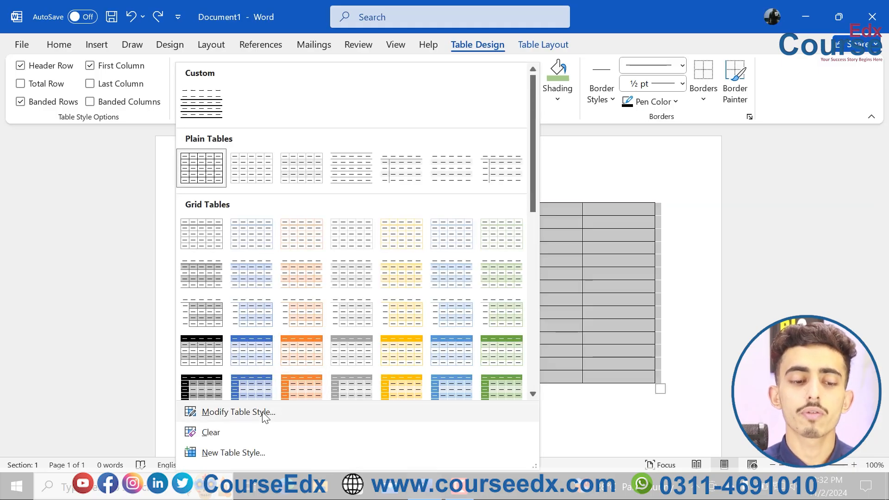
{"action": "left_click", "coordinate": [238, 412]}
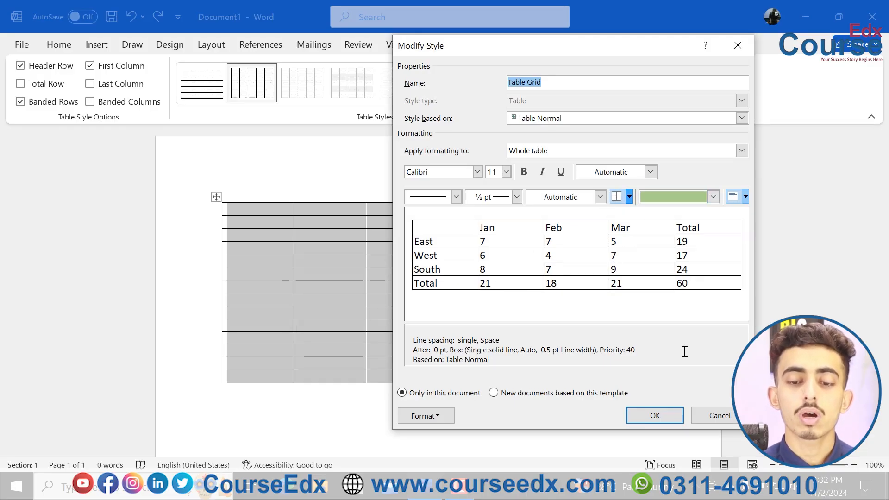
{"action": "left_click", "coordinate": [713, 416]}
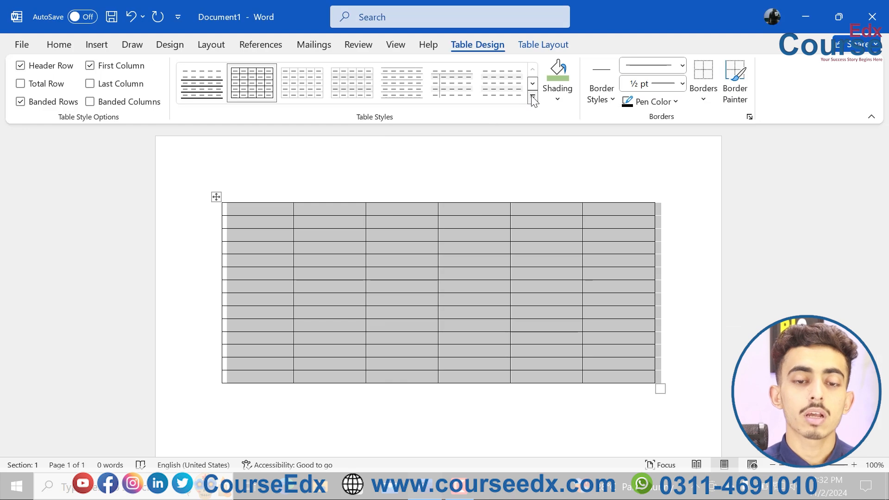
Step: Create a new table style and apply all borders to the whole table
{"action": "left_click", "coordinate": [533, 100]}
{"action": "left_click", "coordinate": [260, 455]}
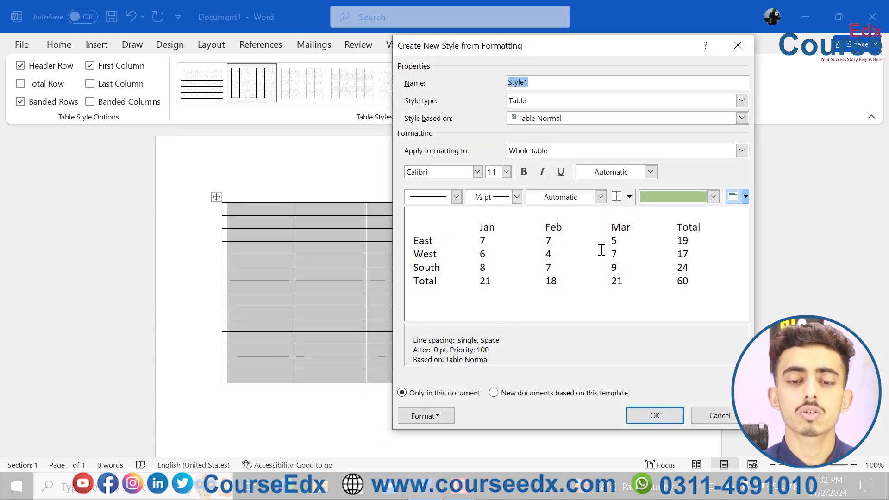
{"action": "left_click", "coordinate": [629, 199]}
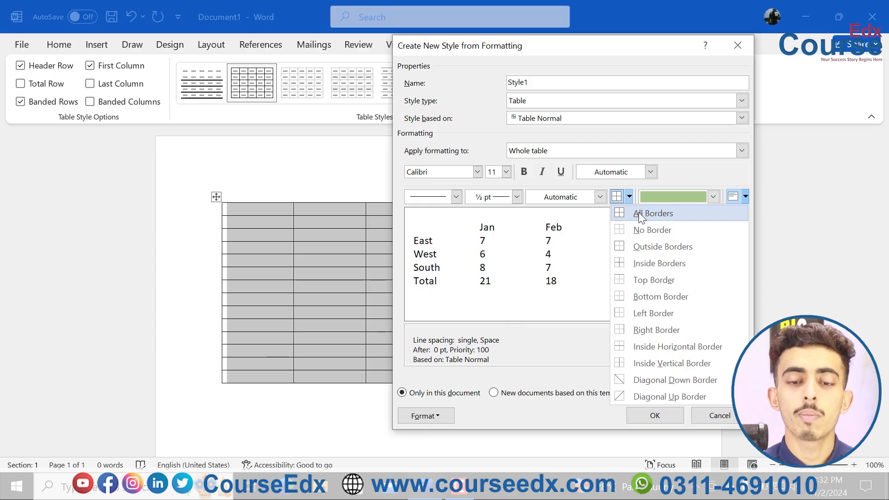
{"action": "left_click", "coordinate": [638, 212]}
Step: Try outside borders only in the new style, and set it back to all borders
{"action": "left_click", "coordinate": [628, 198]}
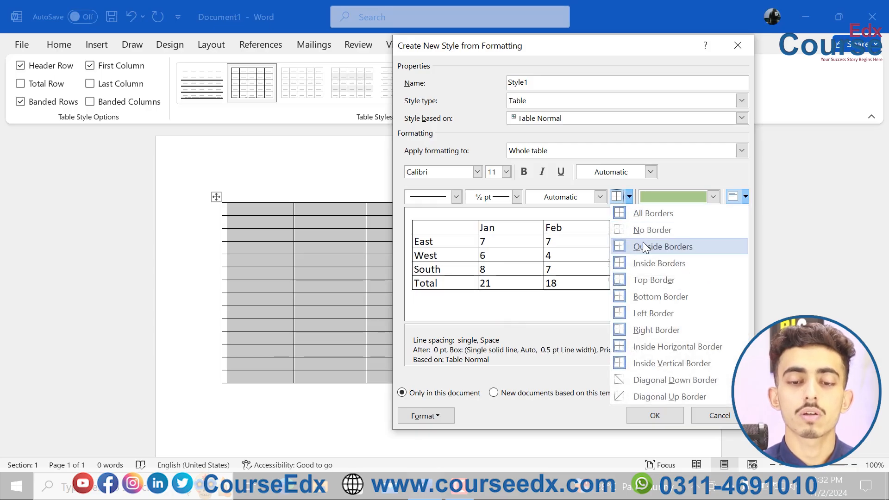
{"action": "left_click", "coordinate": [641, 244]}
{"action": "left_click", "coordinate": [629, 197]}
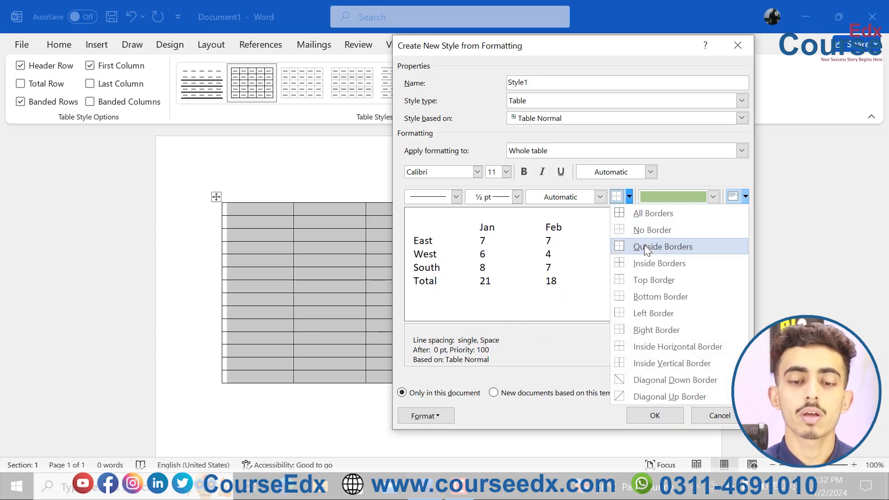
{"action": "left_click", "coordinate": [643, 246]}
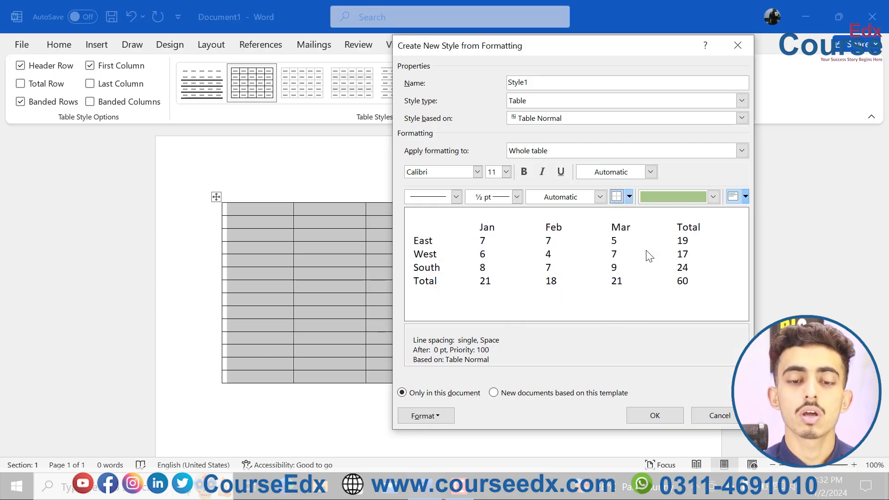
{"action": "left_click", "coordinate": [629, 199]}
{"action": "left_click", "coordinate": [635, 214]}
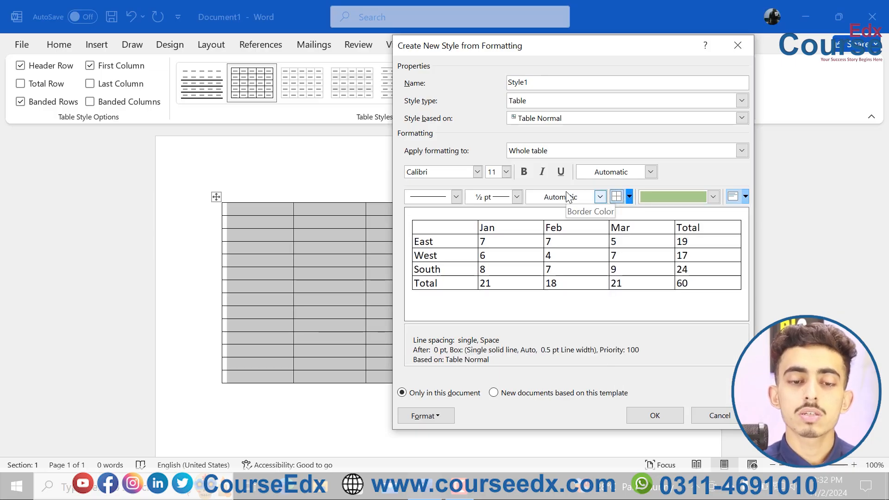
Step: Give the whole table a light green Accent 6 fill in the new style
{"action": "left_click", "coordinate": [562, 150]}
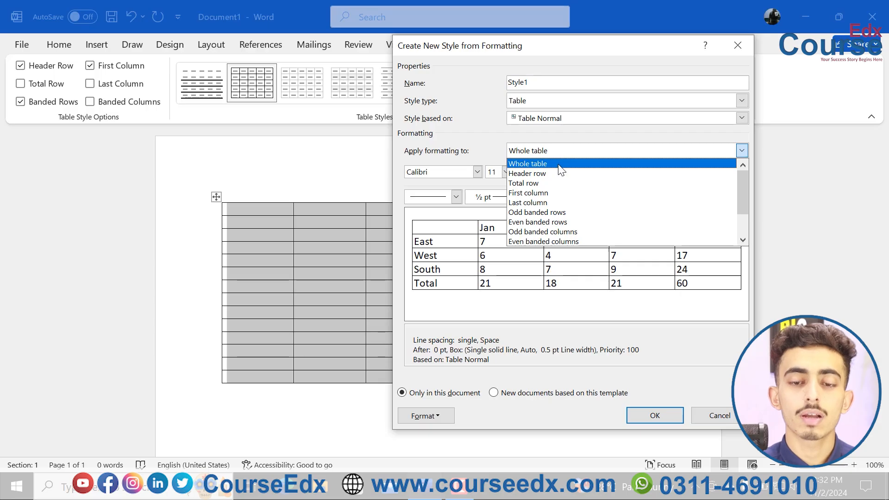
{"action": "left_click", "coordinate": [561, 163]}
{"action": "left_click", "coordinate": [712, 197]}
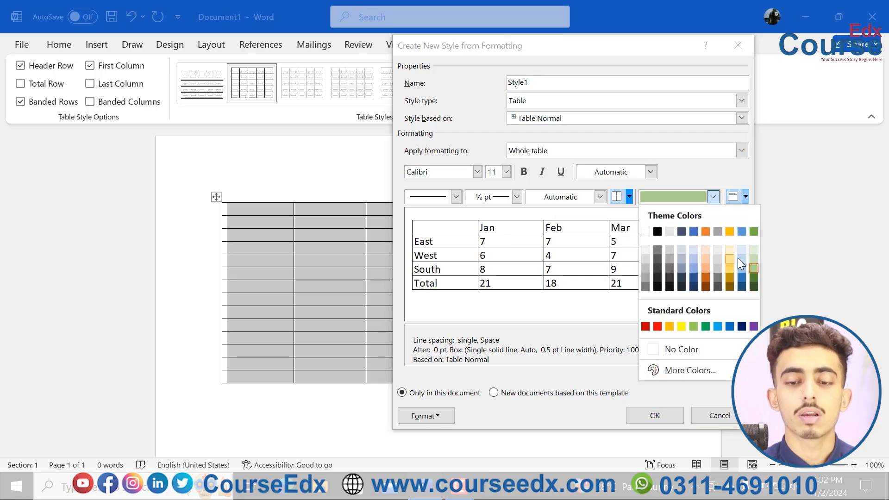
{"action": "left_click", "coordinate": [754, 260]}
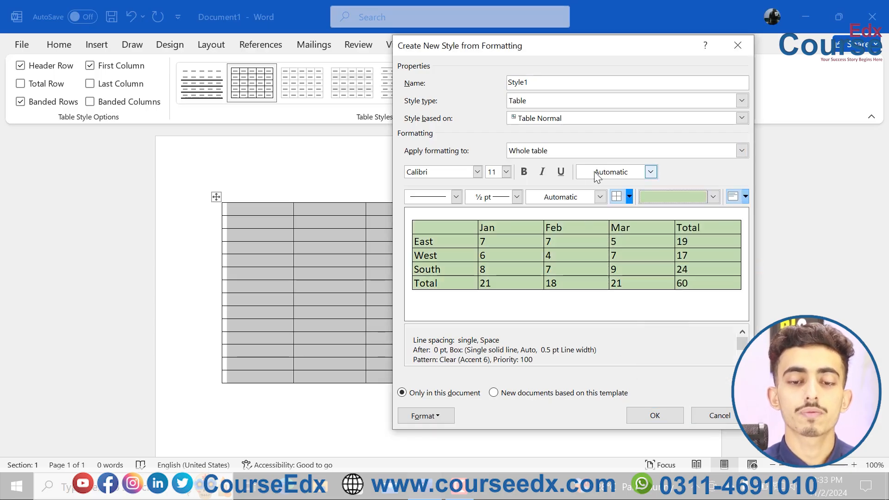
Step: Give the new style's header row a Light Blue fill and bold text
{"action": "left_click", "coordinate": [590, 151]}
{"action": "left_click", "coordinate": [566, 171]}
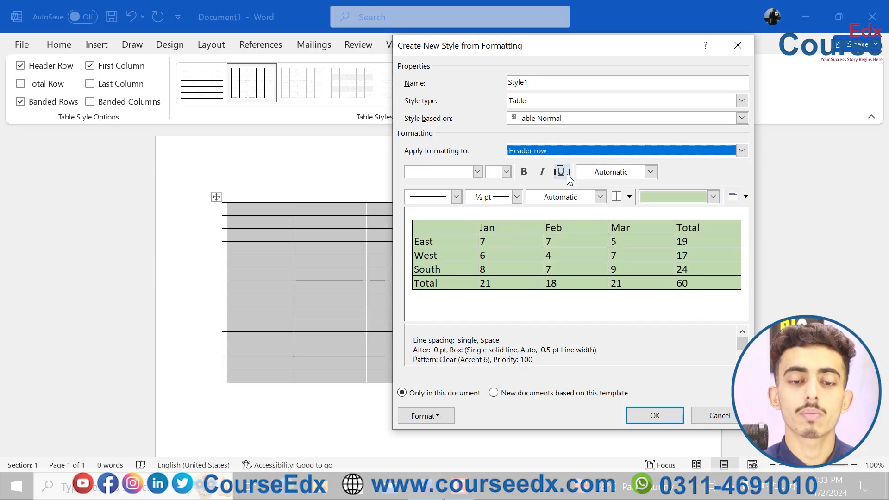
{"action": "left_click", "coordinate": [713, 197]}
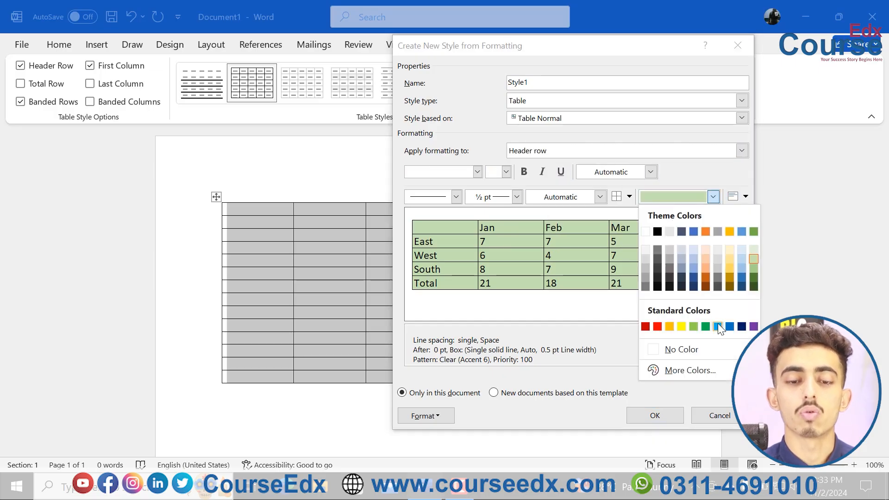
{"action": "left_click", "coordinate": [717, 326]}
{"action": "left_click", "coordinate": [522, 173]}
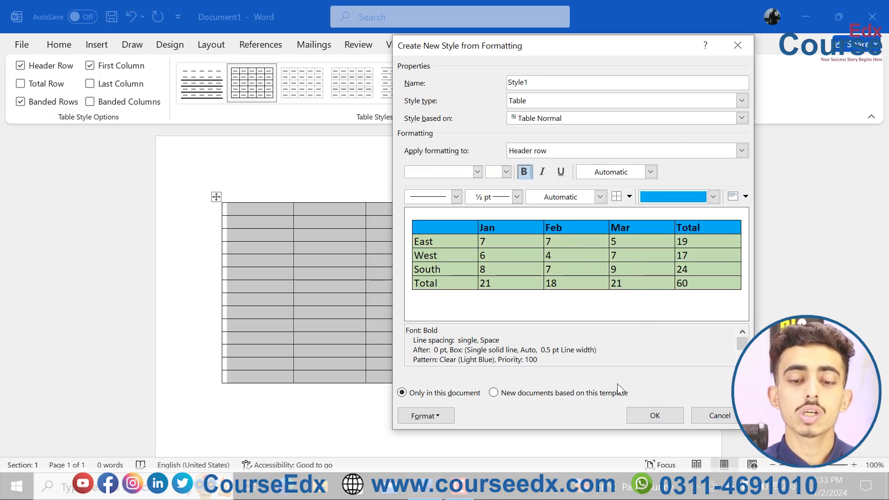
Step: Save the new table style and apply it to the table
{"action": "left_click", "coordinate": [651, 421]}
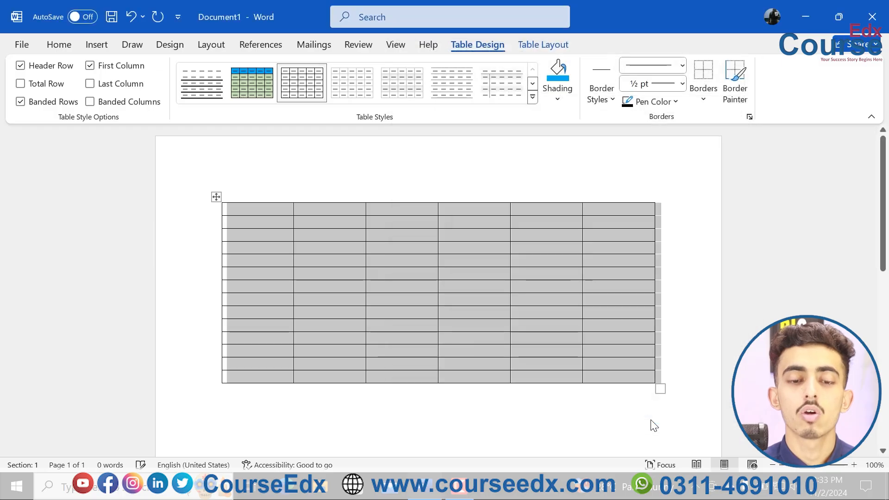
{"action": "left_click", "coordinate": [252, 85]}
{"action": "left_click", "coordinate": [313, 234]}
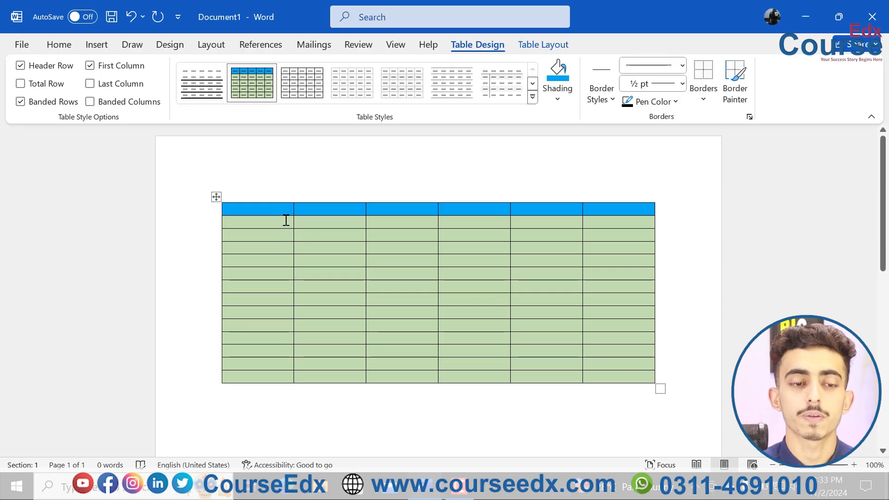
Step: Undo the application and the creation of the new table style
{"action": "key", "text": "ctrl+z"}
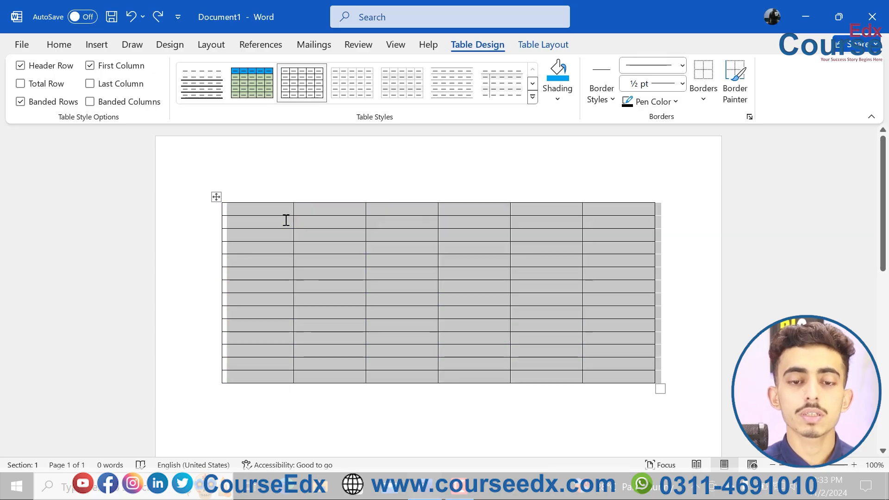
{"action": "left_click", "coordinate": [286, 220]}
{"action": "key", "text": "ctrl+z"}
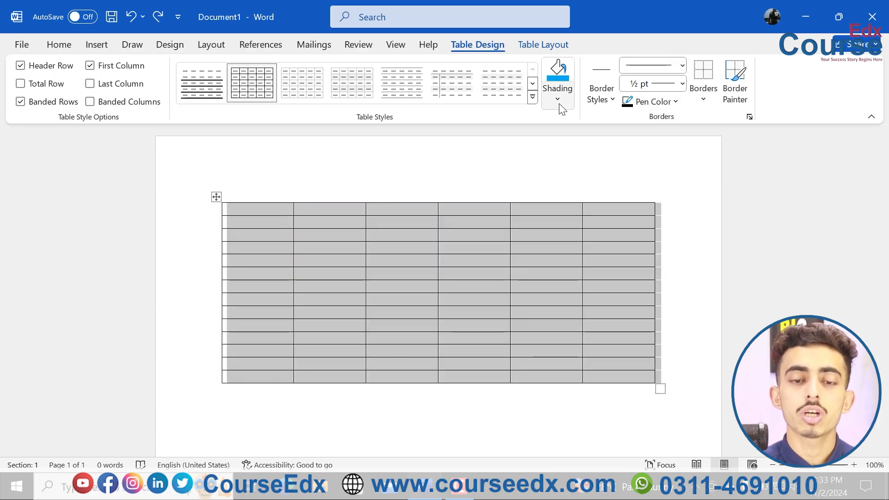
Step: Shade all cells of the table's first row Light Blue
{"action": "left_click", "coordinate": [441, 223]}
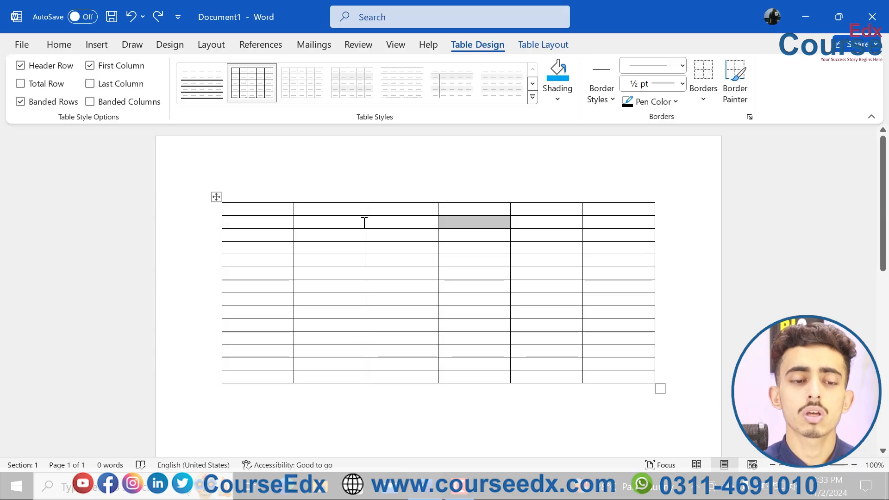
{"action": "left_click_drag", "start_coordinate": [257, 209], "coordinate": [591, 207]}
{"action": "left_click", "coordinate": [565, 99]}
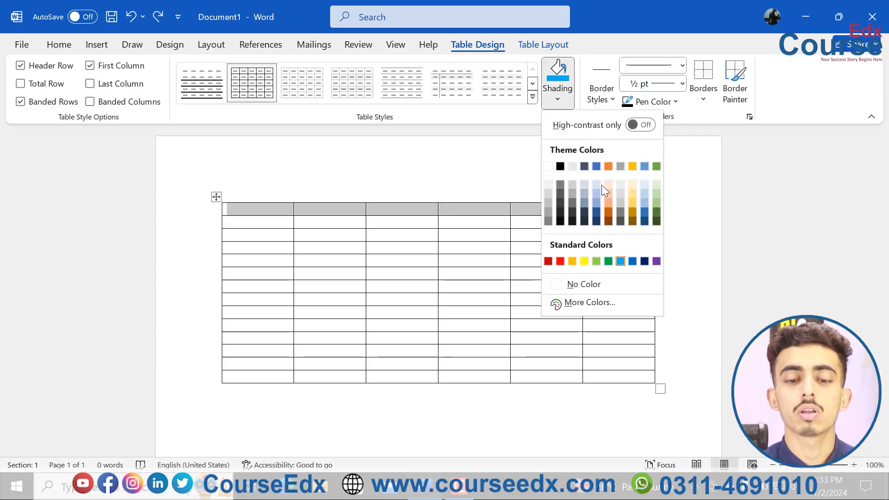
{"action": "left_click", "coordinate": [620, 261]}
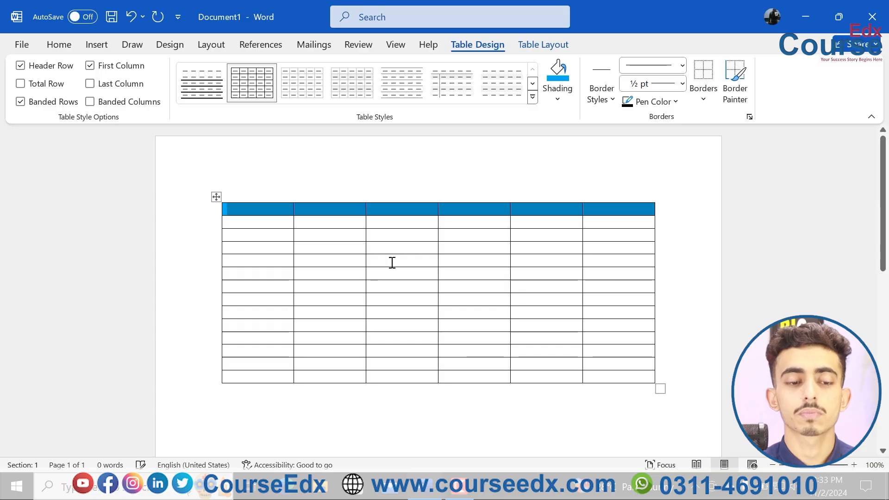
Step: Shade all rows below the header row light gold from the Accent 4 theme colors
{"action": "left_click", "coordinate": [260, 224]}
{"action": "left_click_drag", "start_coordinate": [273, 225], "coordinate": [599, 375]}
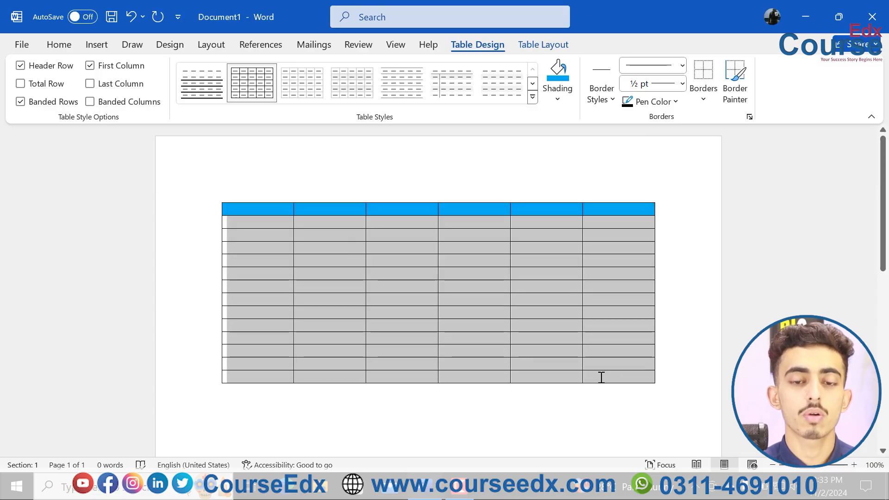
{"action": "left_click", "coordinate": [558, 100]}
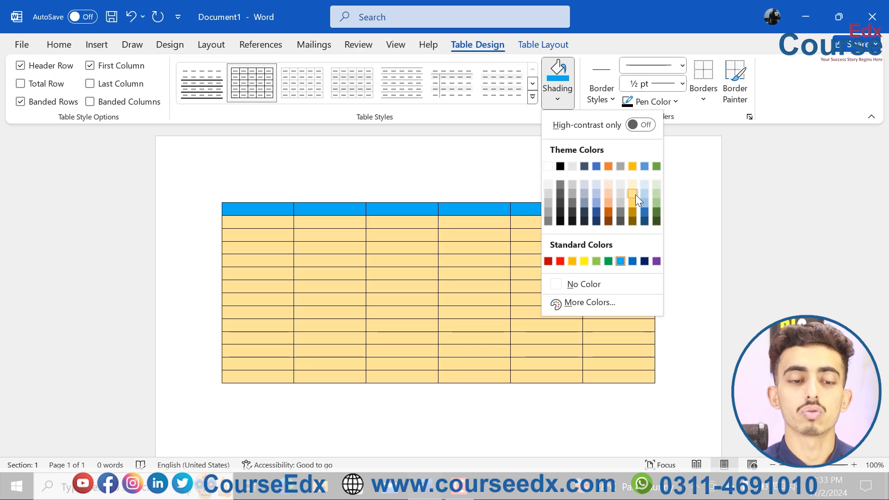
{"action": "left_click", "coordinate": [635, 194]}
{"action": "left_click", "coordinate": [393, 274]}
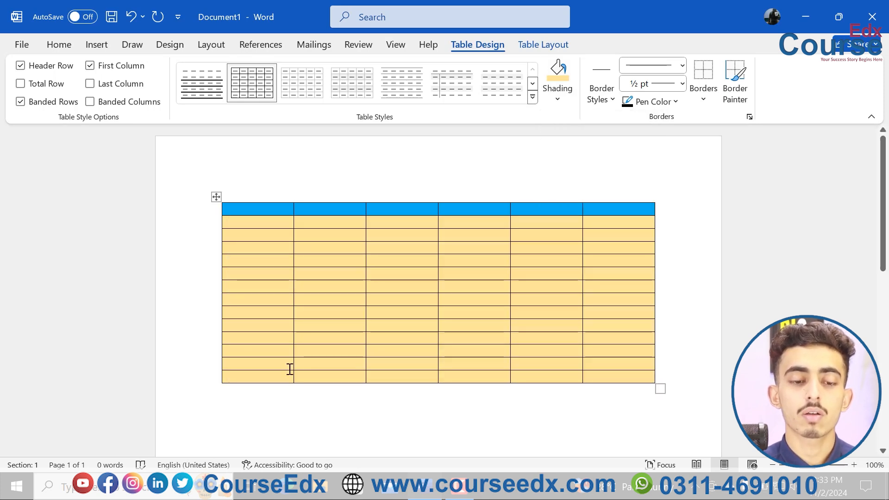
Step: Shade the table's last row light green from the Accent 6 theme colors
{"action": "left_click_drag", "start_coordinate": [278, 374], "coordinate": [590, 373]}
{"action": "left_click", "coordinate": [558, 99]}
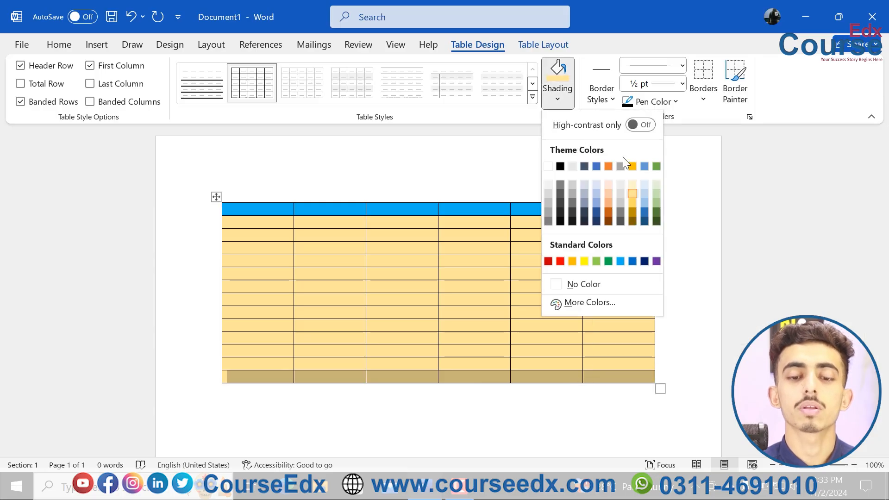
{"action": "left_click", "coordinate": [656, 202]}
{"action": "left_click", "coordinate": [516, 273]}
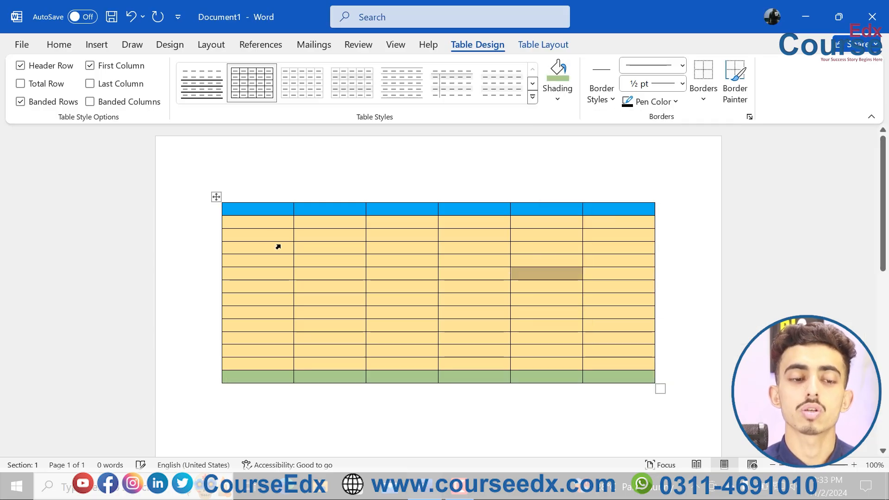
Step: Remove the shading from the entire table with No Color, undo the removal, and clear the shading once more
{"action": "left_click", "coordinate": [216, 196]}
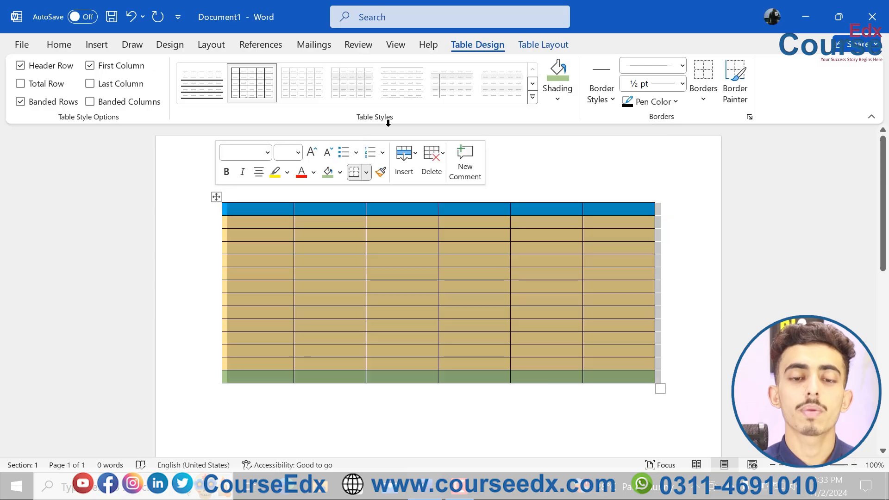
{"action": "left_click", "coordinate": [553, 104]}
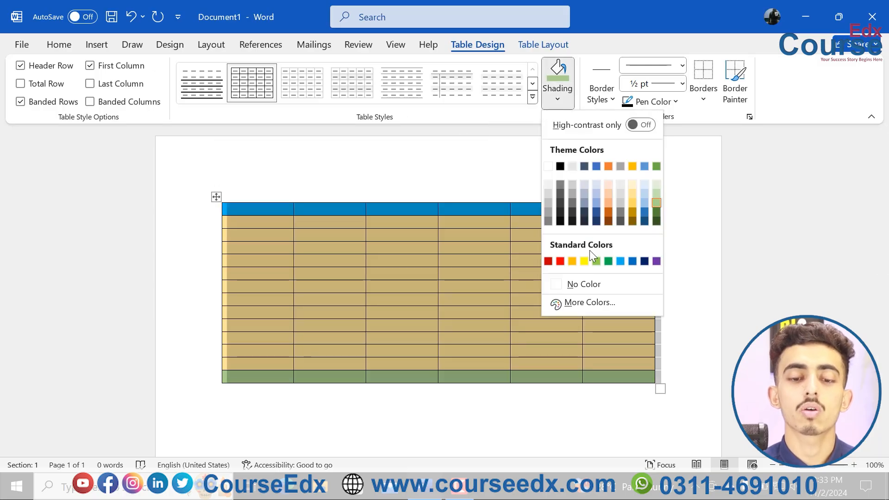
{"action": "left_click", "coordinate": [589, 284]}
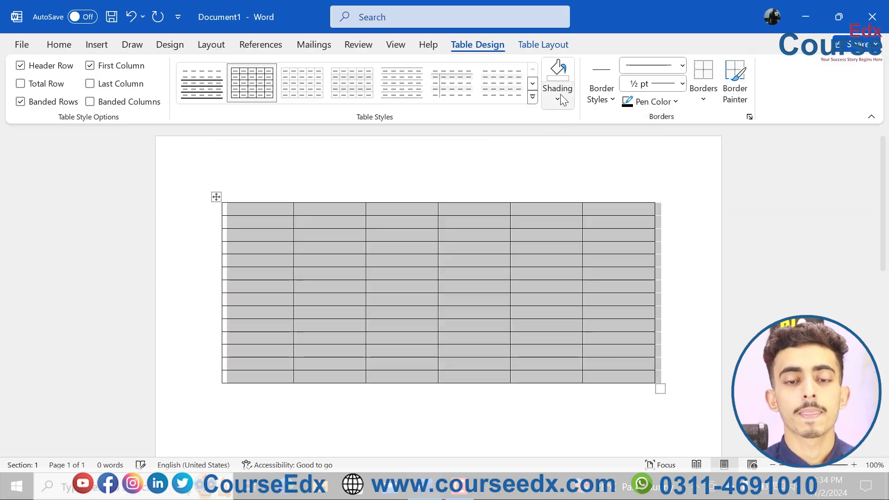
{"action": "key", "text": "ctrl+z"}
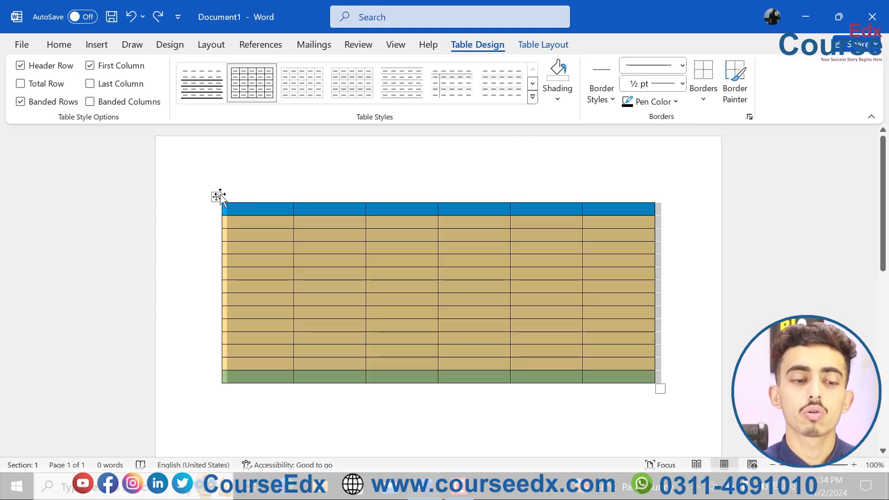
{"action": "left_click", "coordinate": [556, 98]}
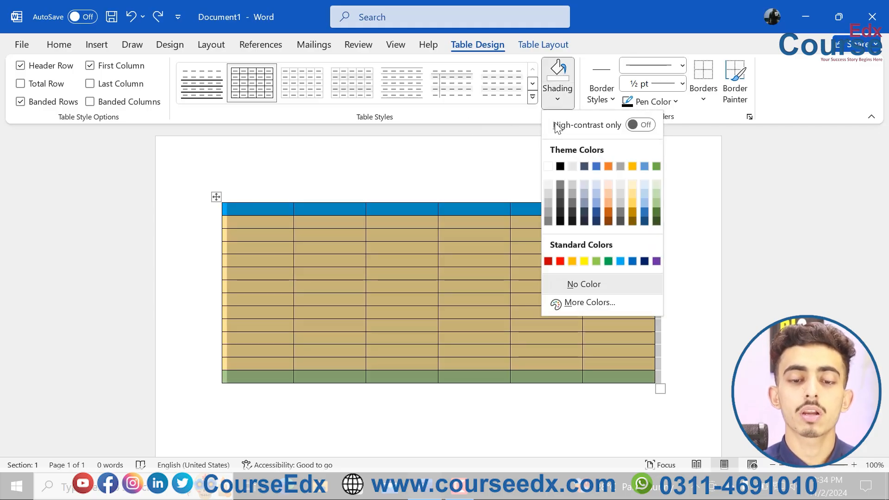
{"action": "left_click", "coordinate": [575, 284]}
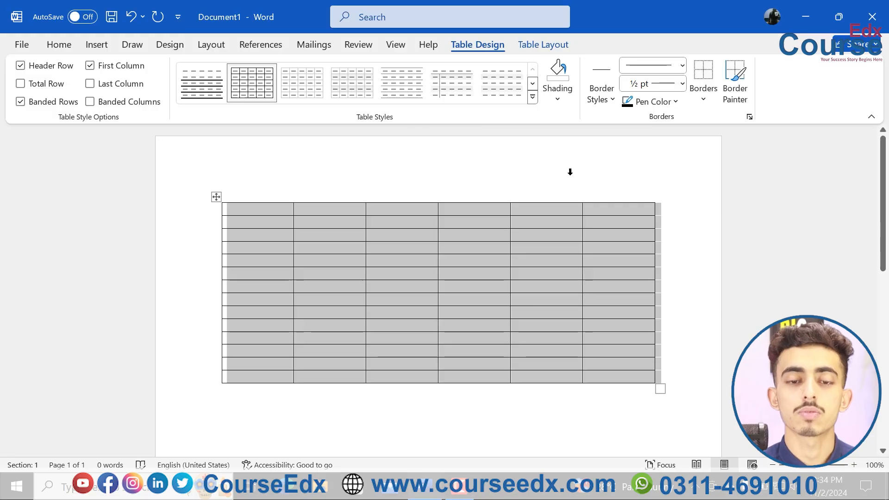
Step: Shade the entire table pale blue, picking the color from the standard palette of the Colors dialog
{"action": "left_click", "coordinate": [558, 98]}
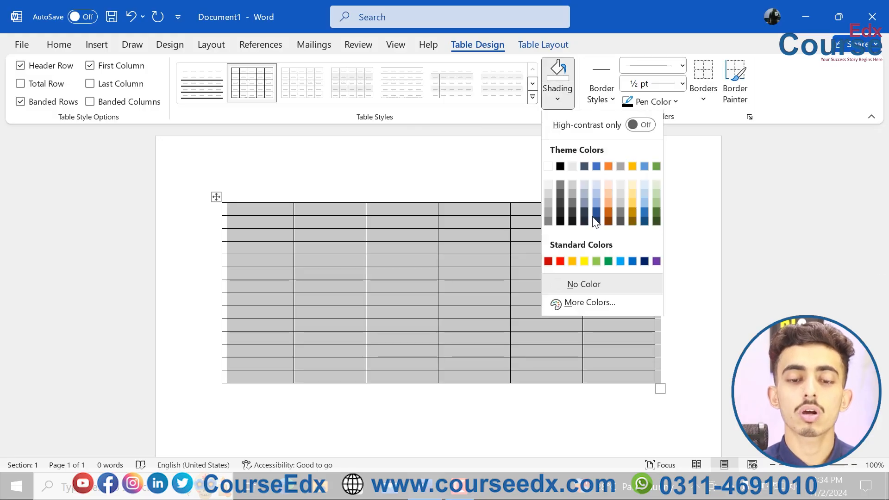
{"action": "left_click", "coordinate": [592, 301]}
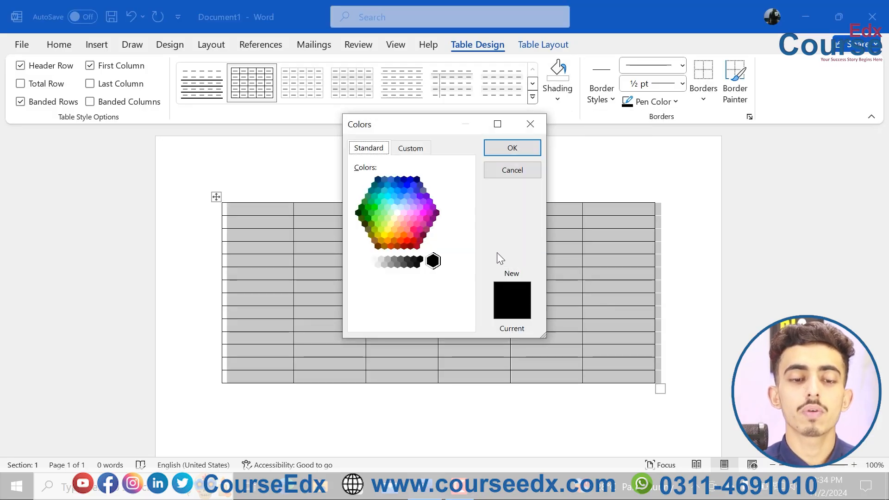
{"action": "left_click", "coordinate": [402, 201]}
{"action": "left_click", "coordinate": [401, 205]}
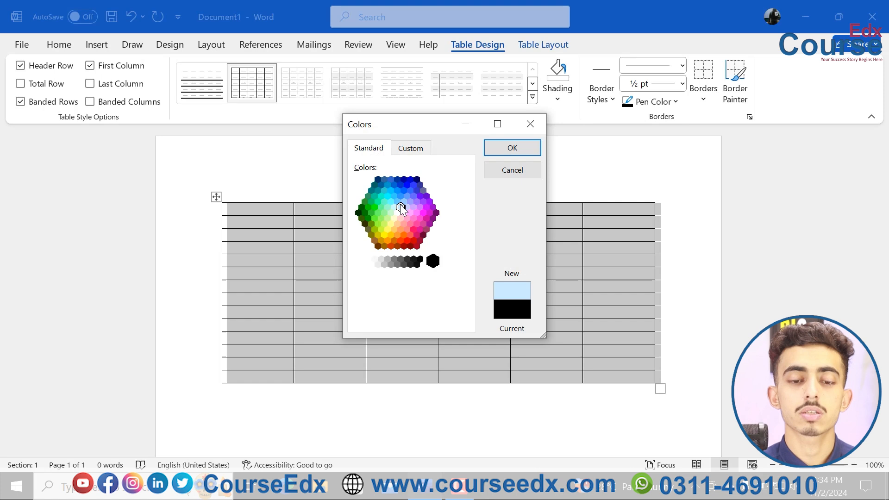
{"action": "left_click", "coordinate": [500, 151]}
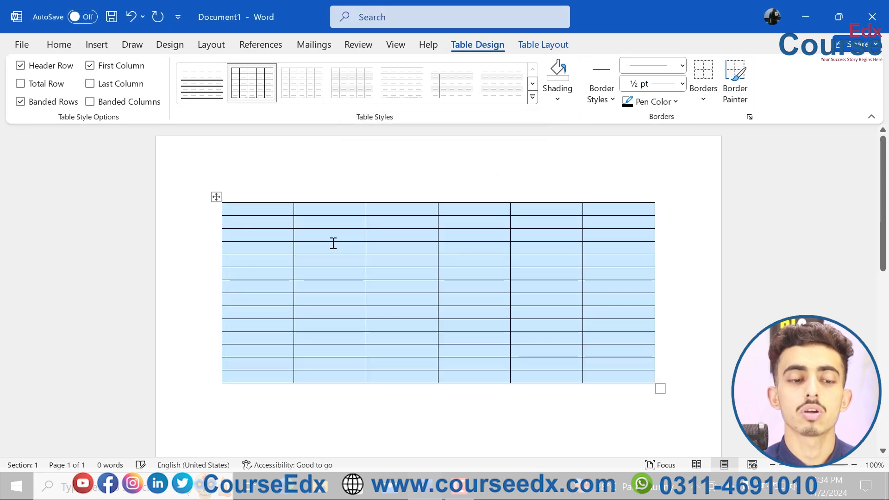
Step: Select the entire table
{"action": "left_click", "coordinate": [214, 198]}
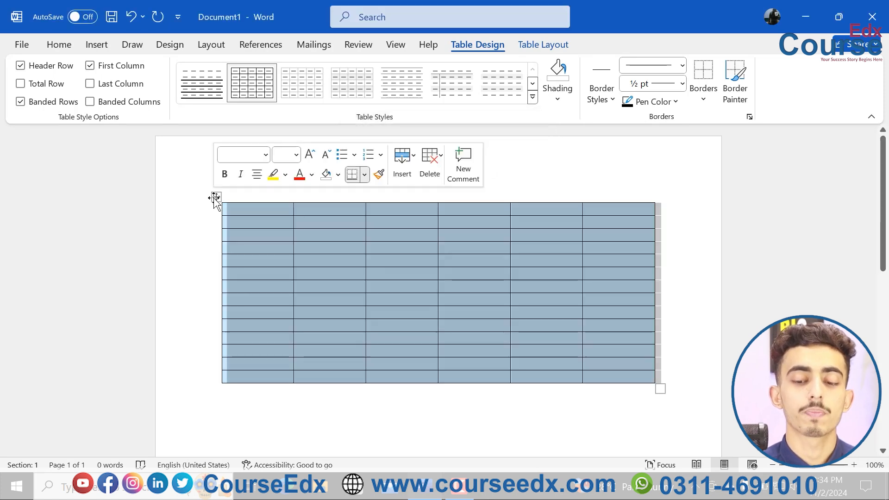